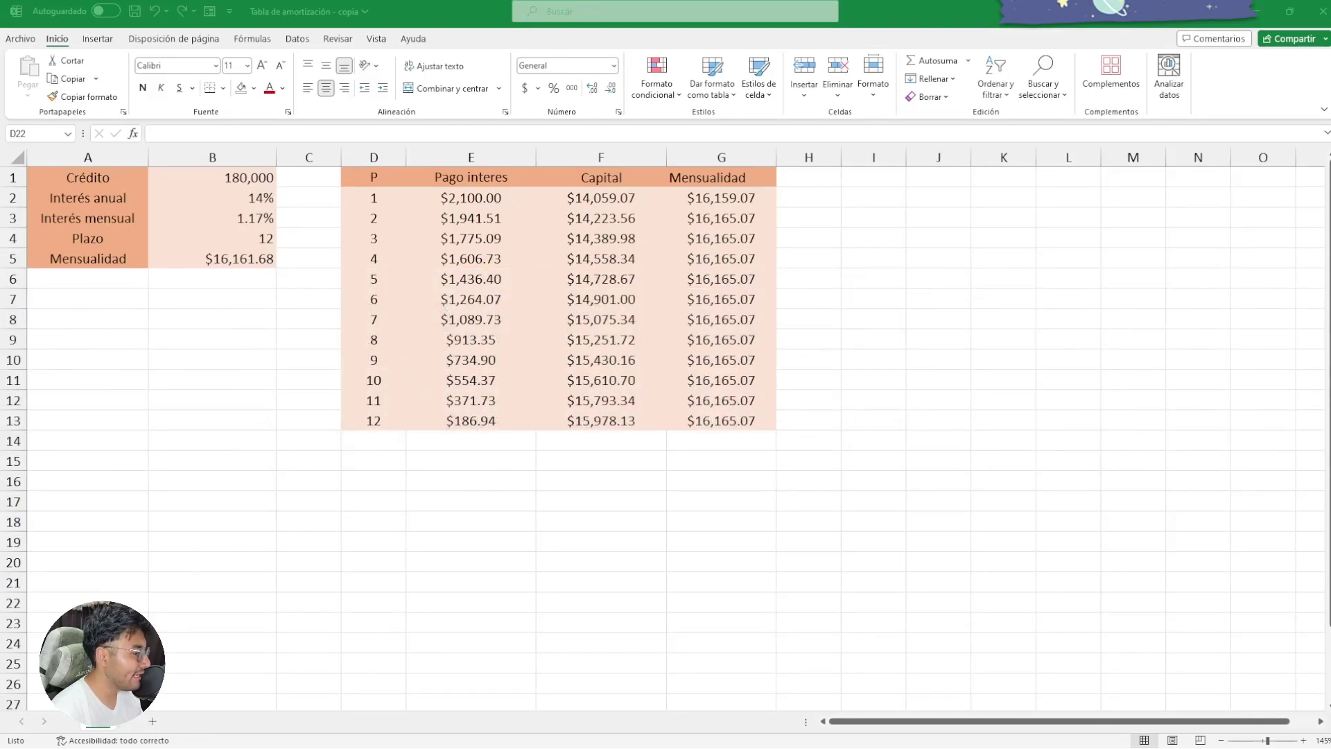
Step: Review the existing payment formula in B5, then select B9 for a new one
left_click(212, 379)
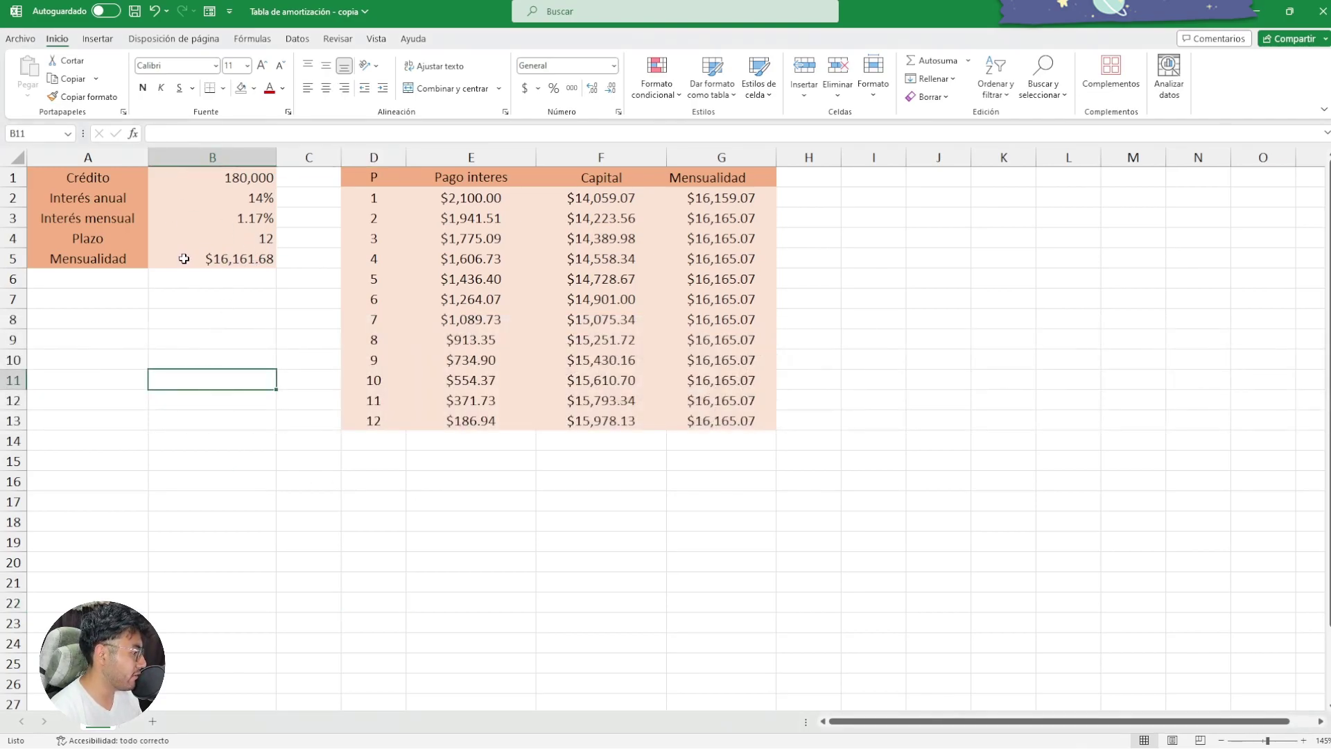
left_click(184, 258)
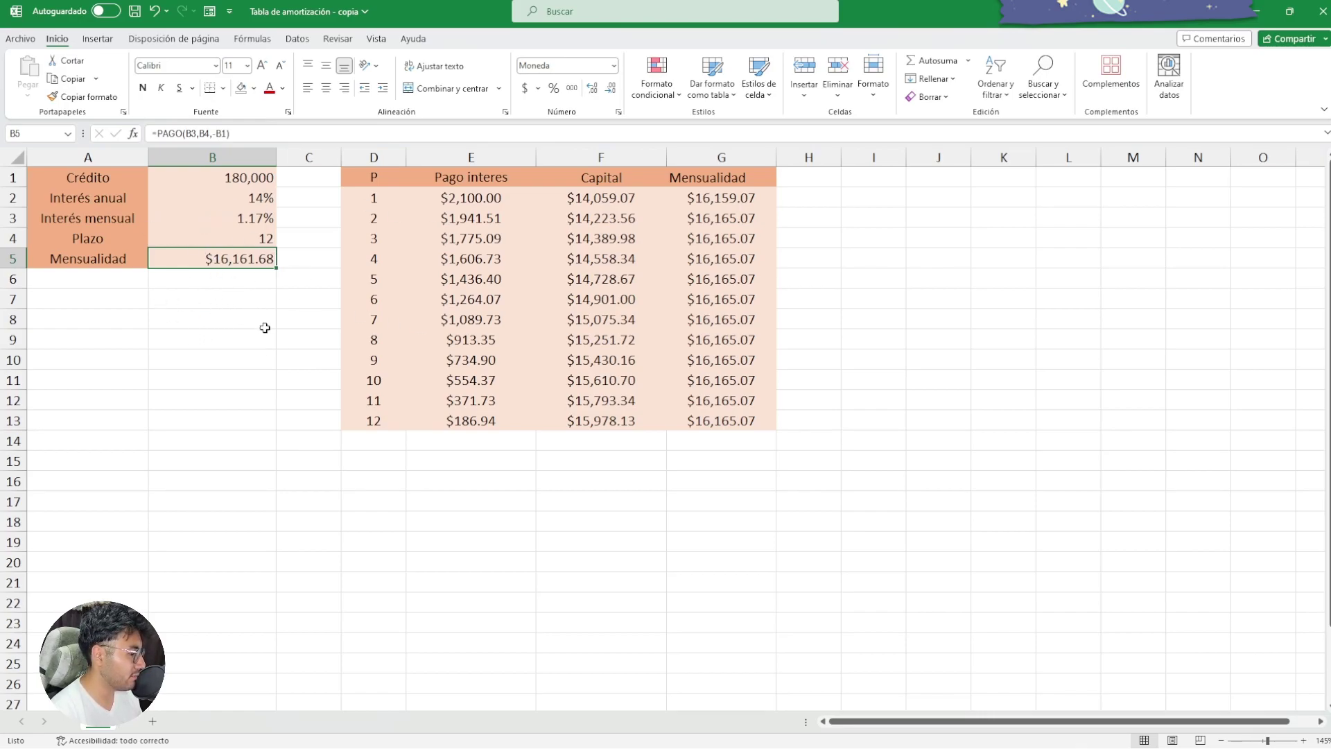
left_click(171, 341)
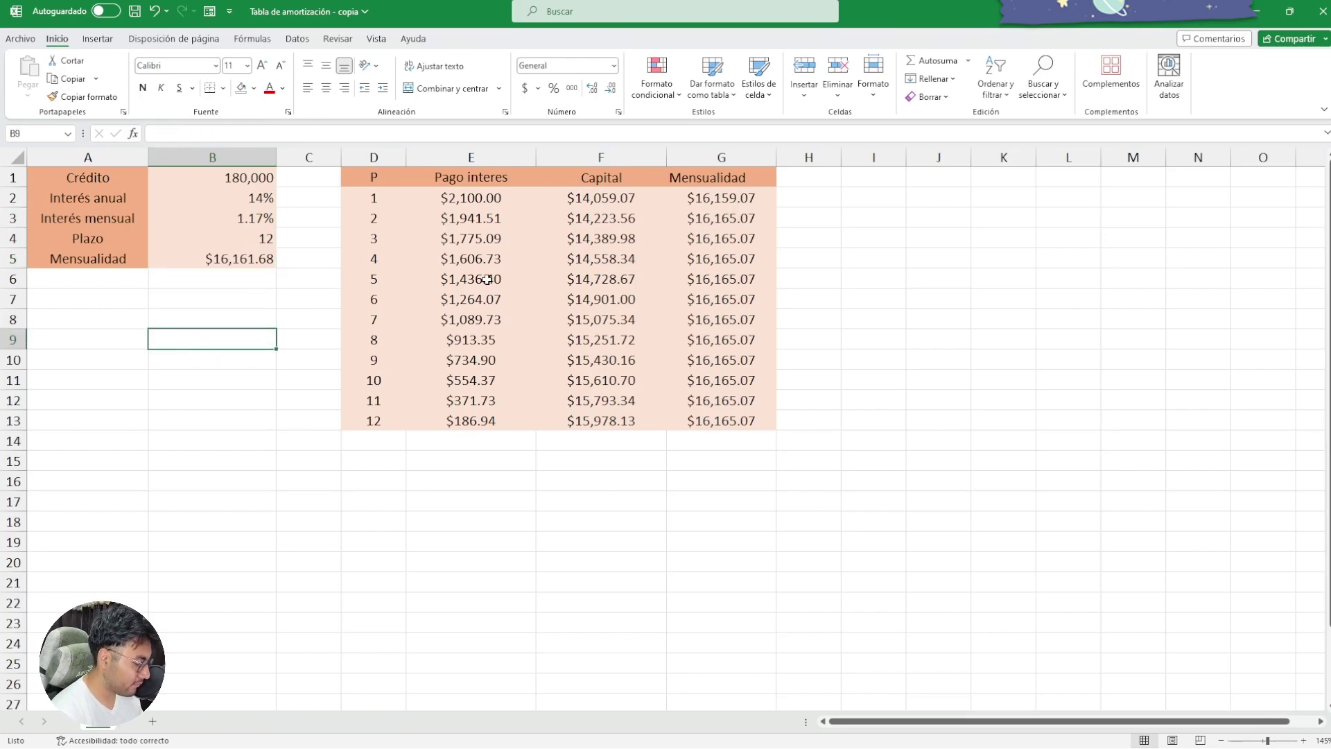
Step: Build the payment formula =PAGO(B3,B4,B1 in B9 from rate, term and loan
type("=")
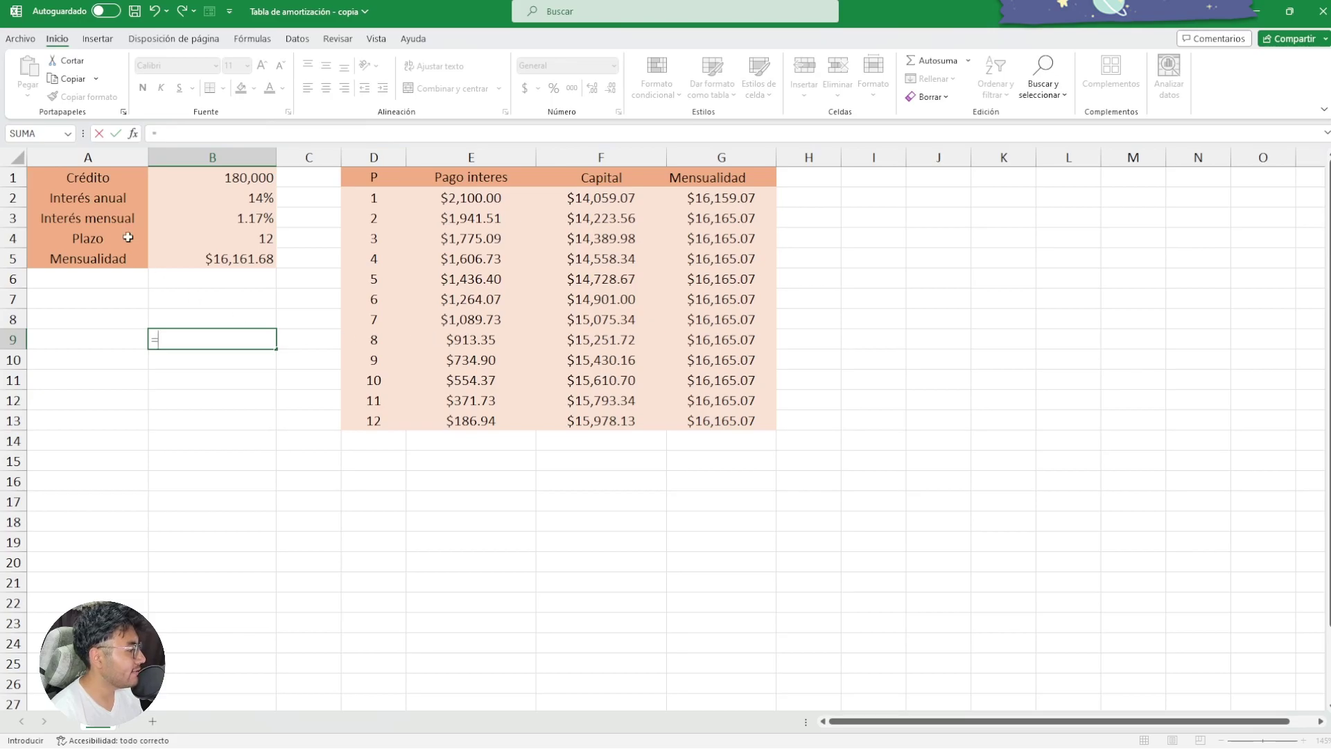
type("pago")
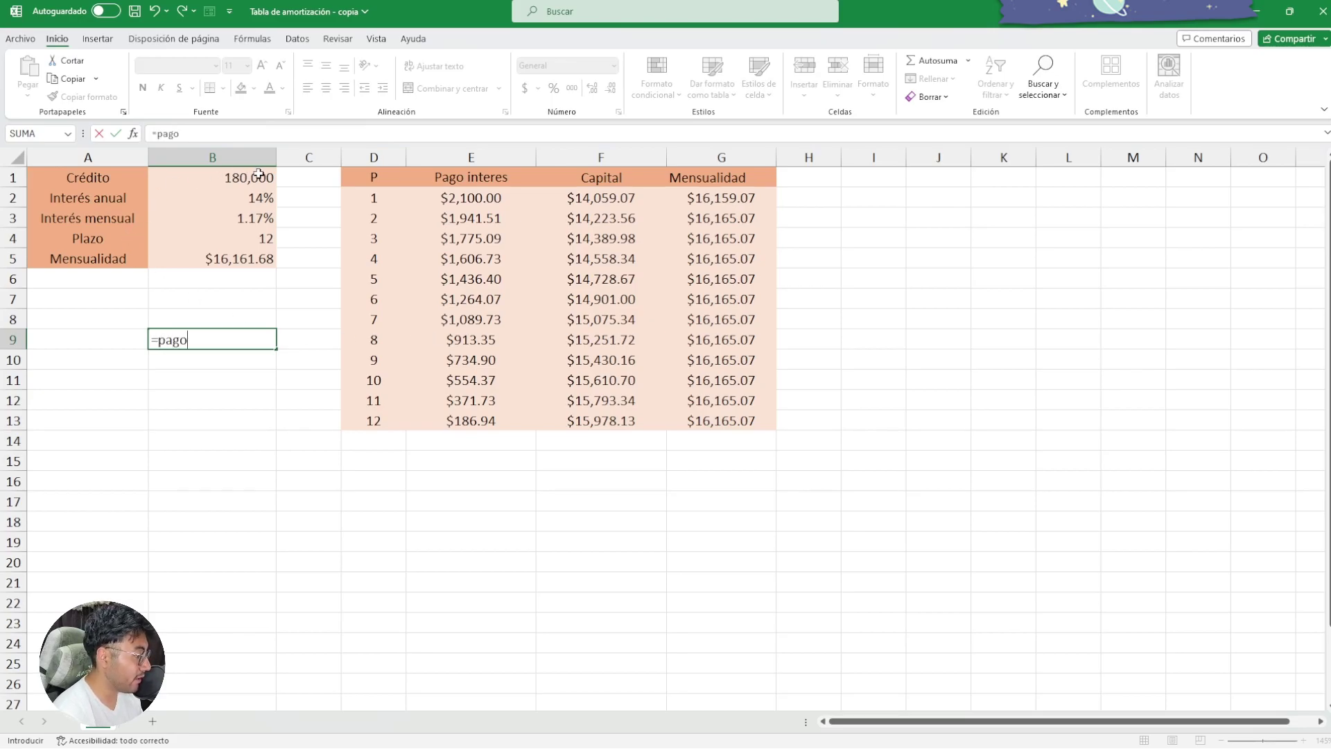
key("Tab")
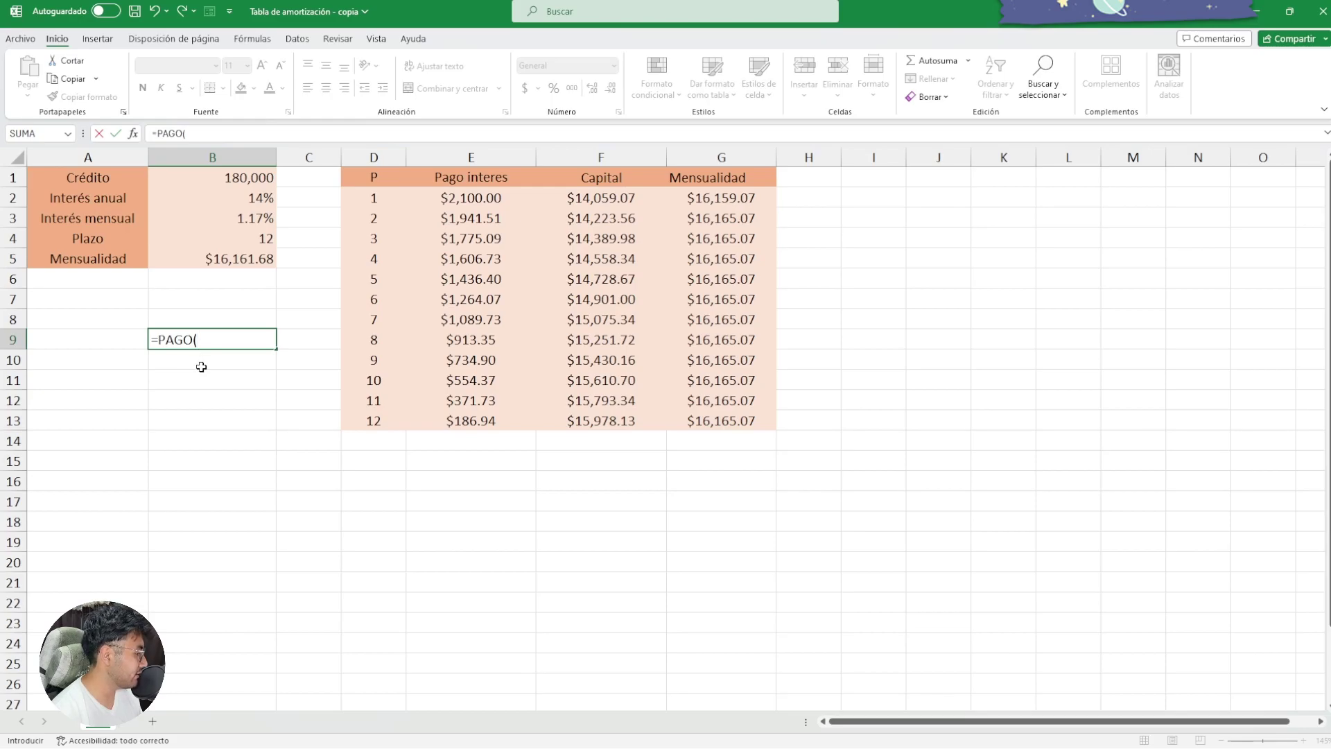
left_click(241, 218)
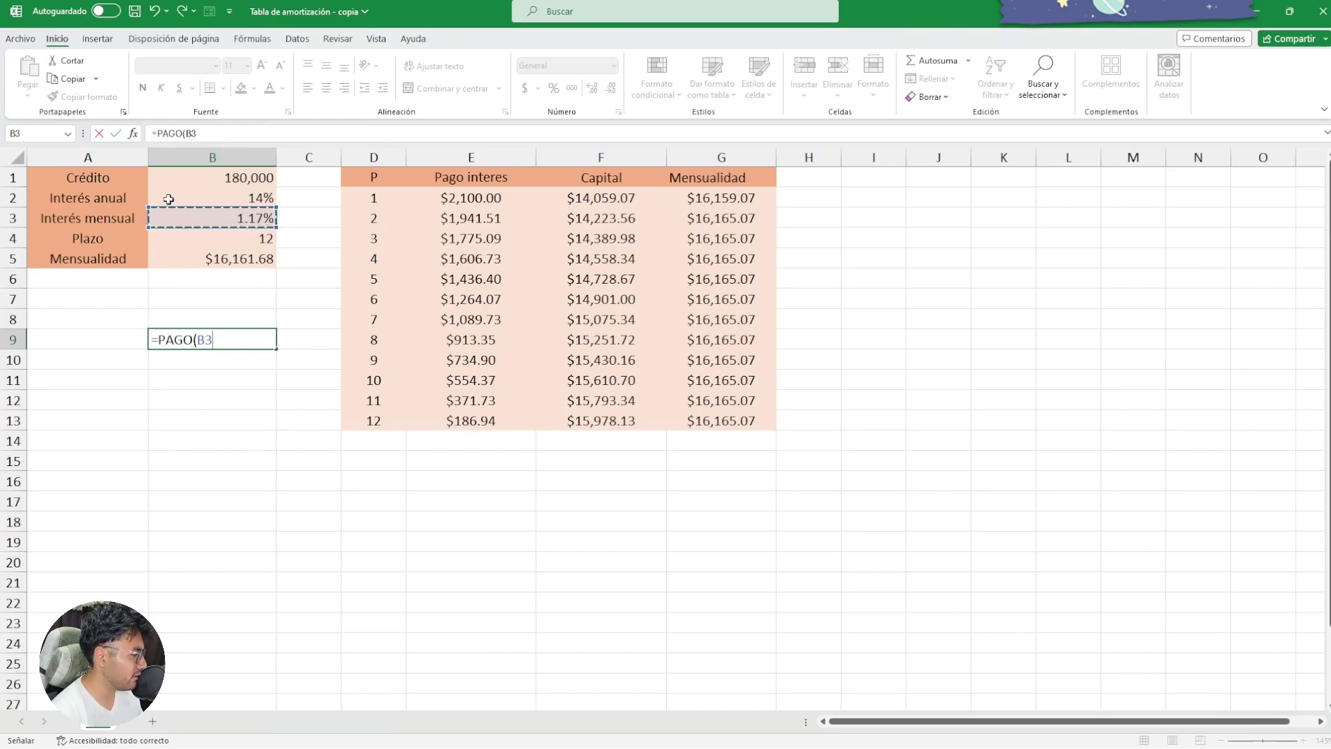
type(",")
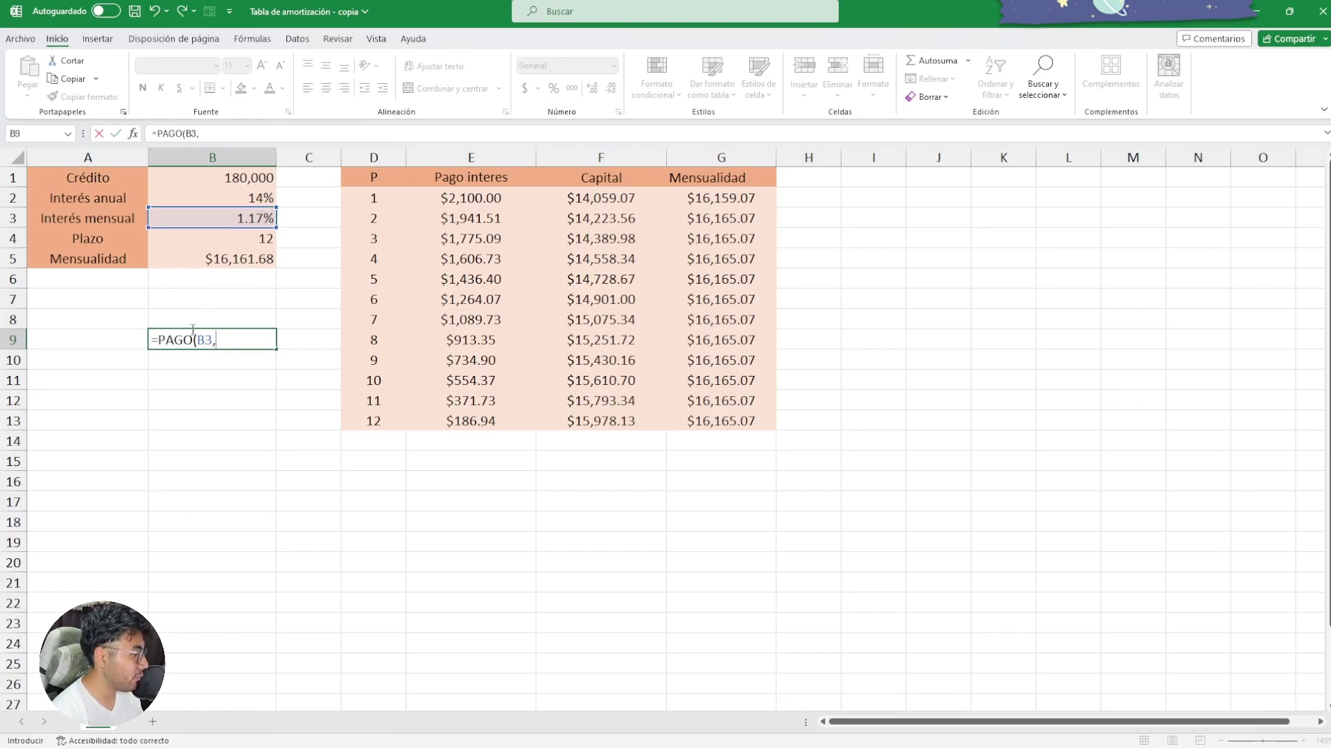
left_click(251, 240)
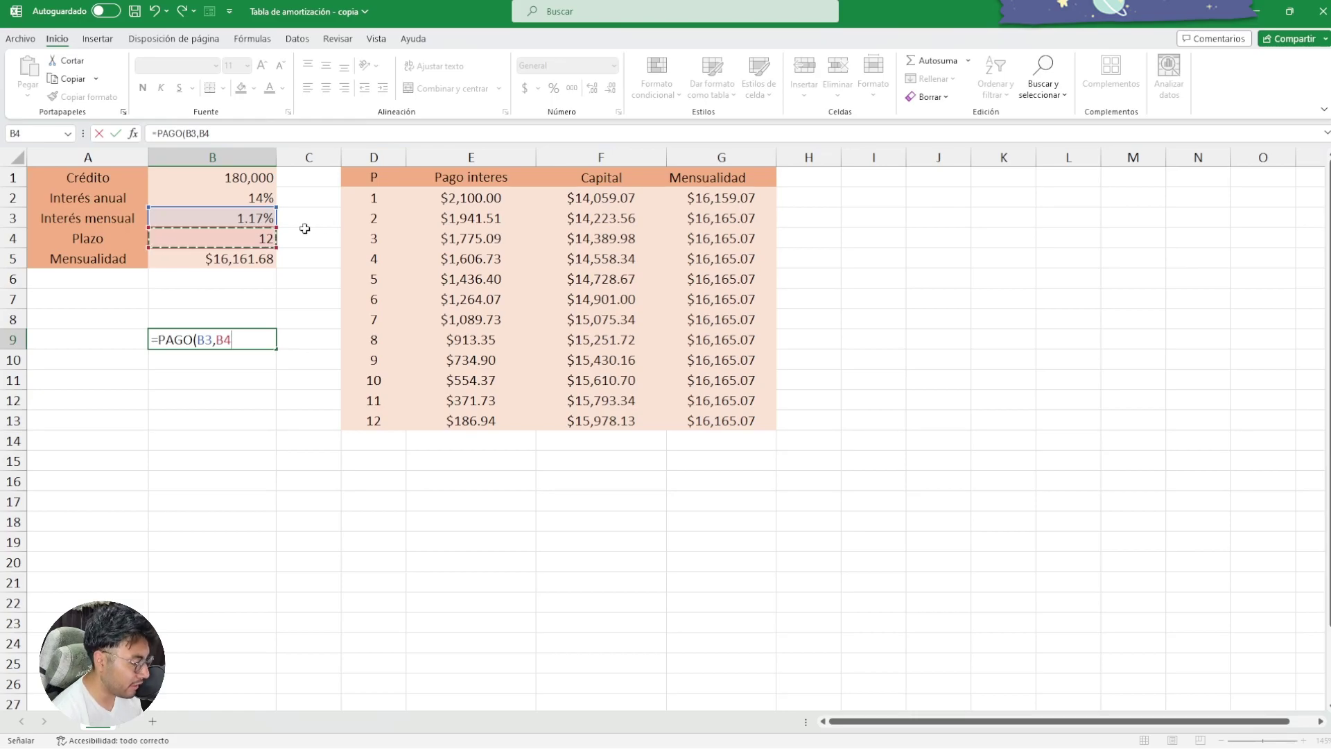
type(",")
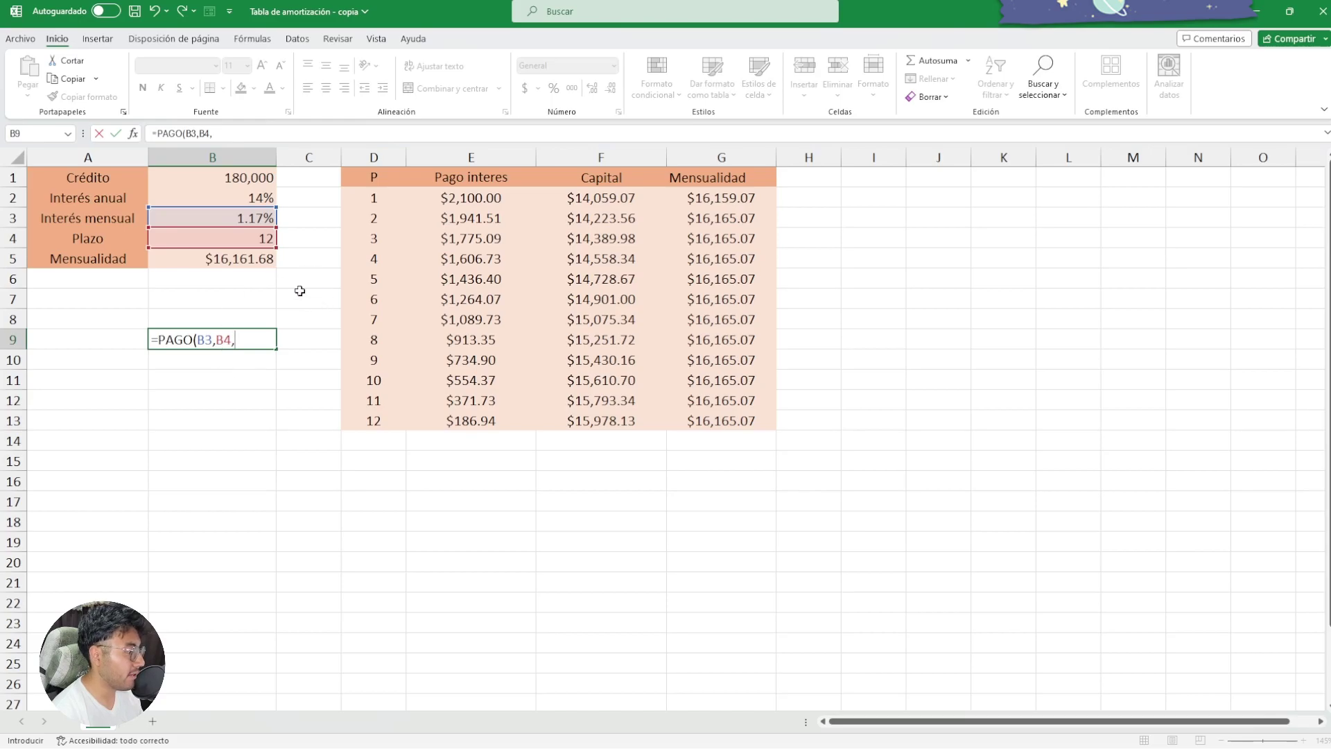
left_click(236, 175)
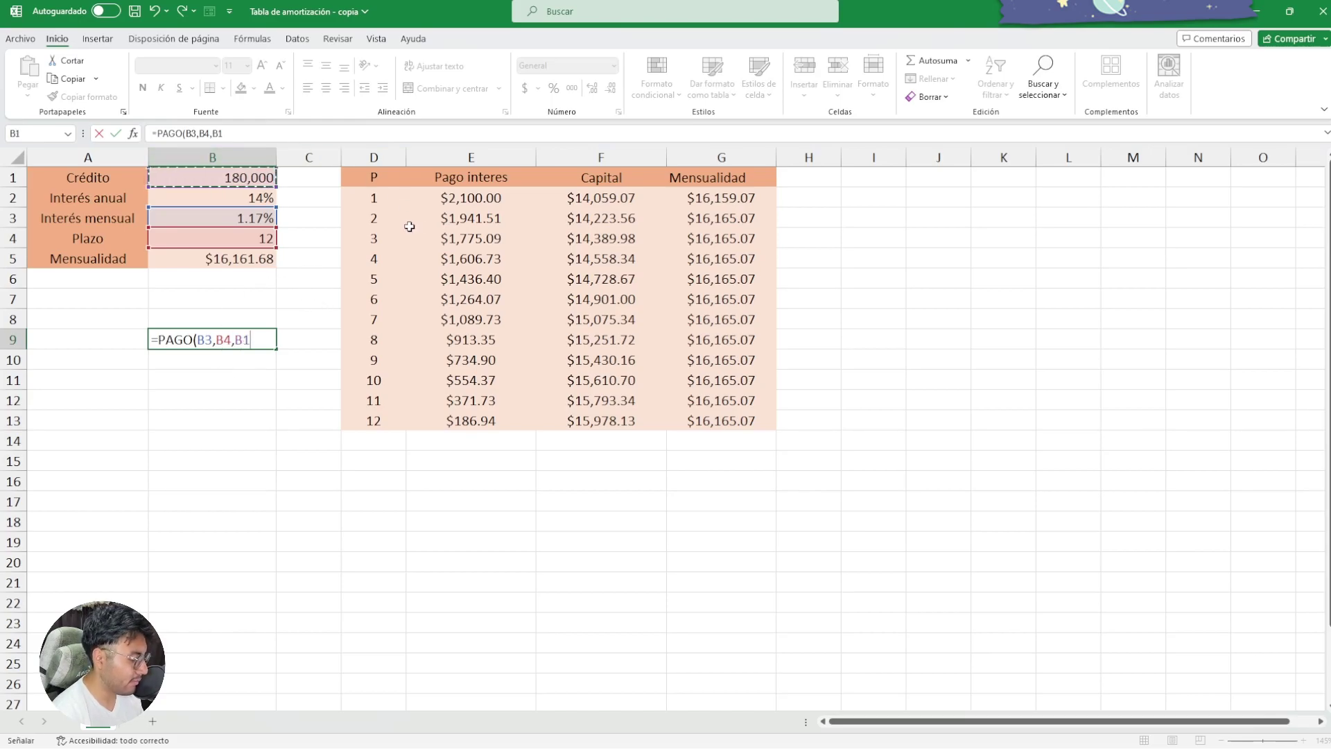
Step: Change B9 to =PAGO(B3,B4,-B1) so the payment shows a positive $16,161.68
key("Return")
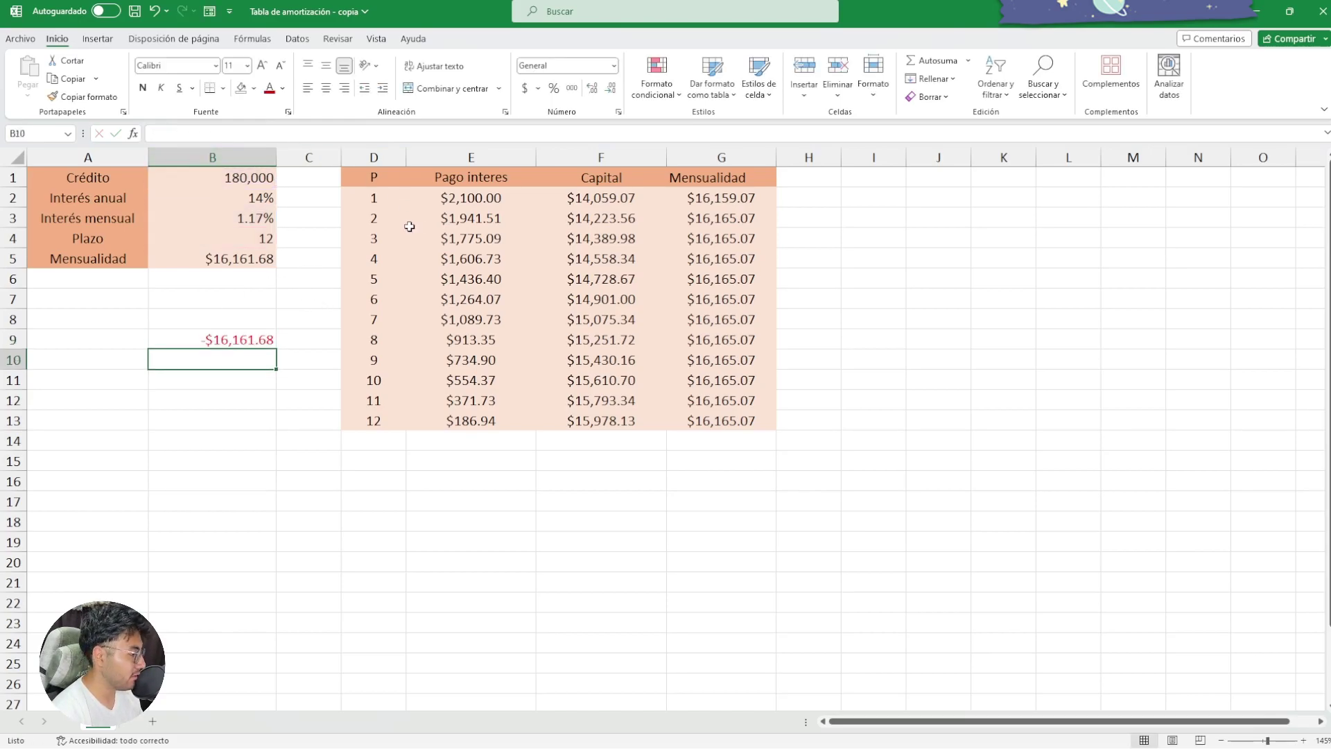
left_click(262, 341)
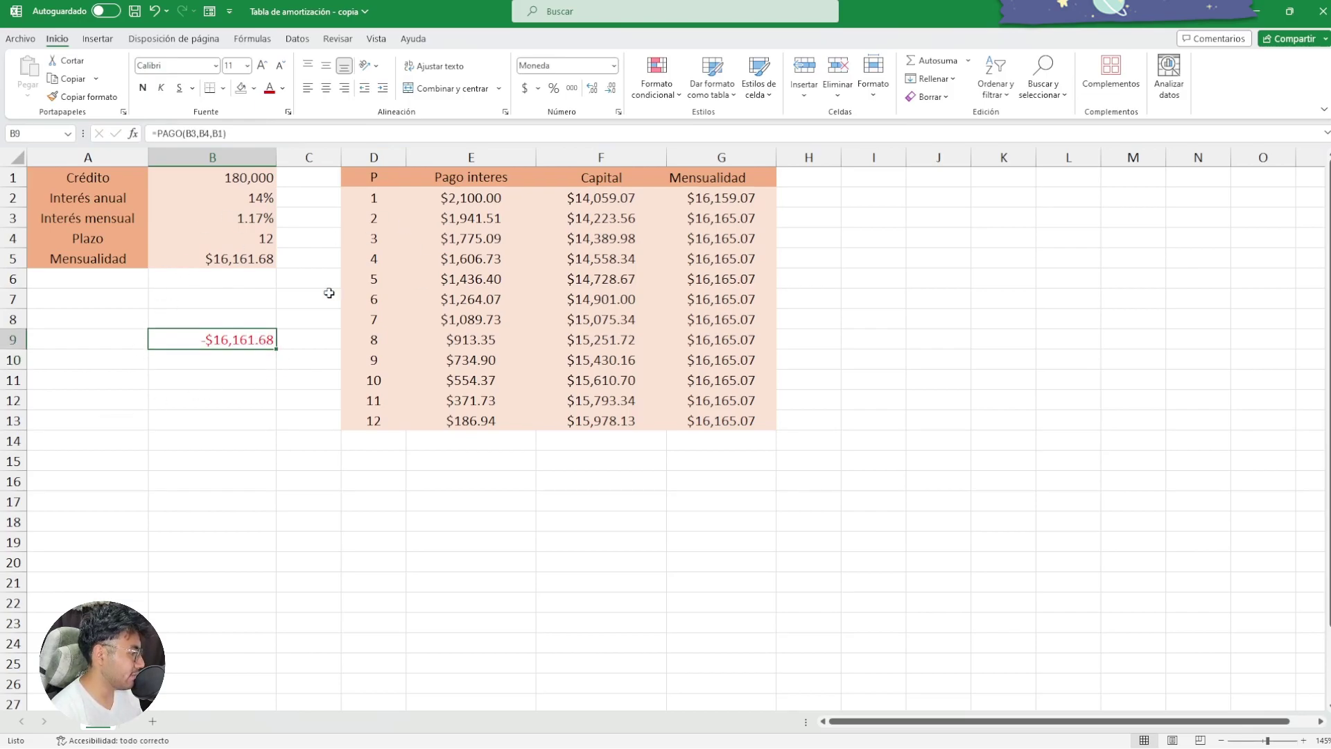
left_click(213, 133)
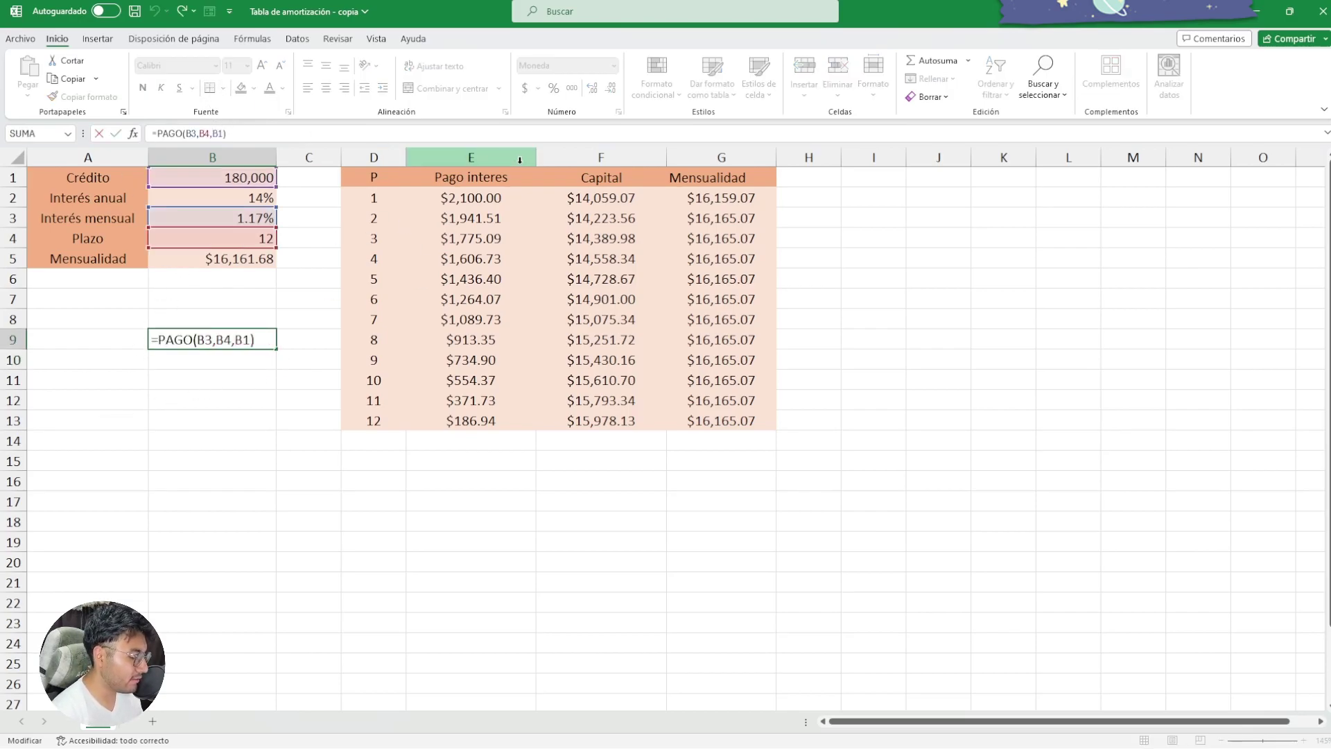
type("-")
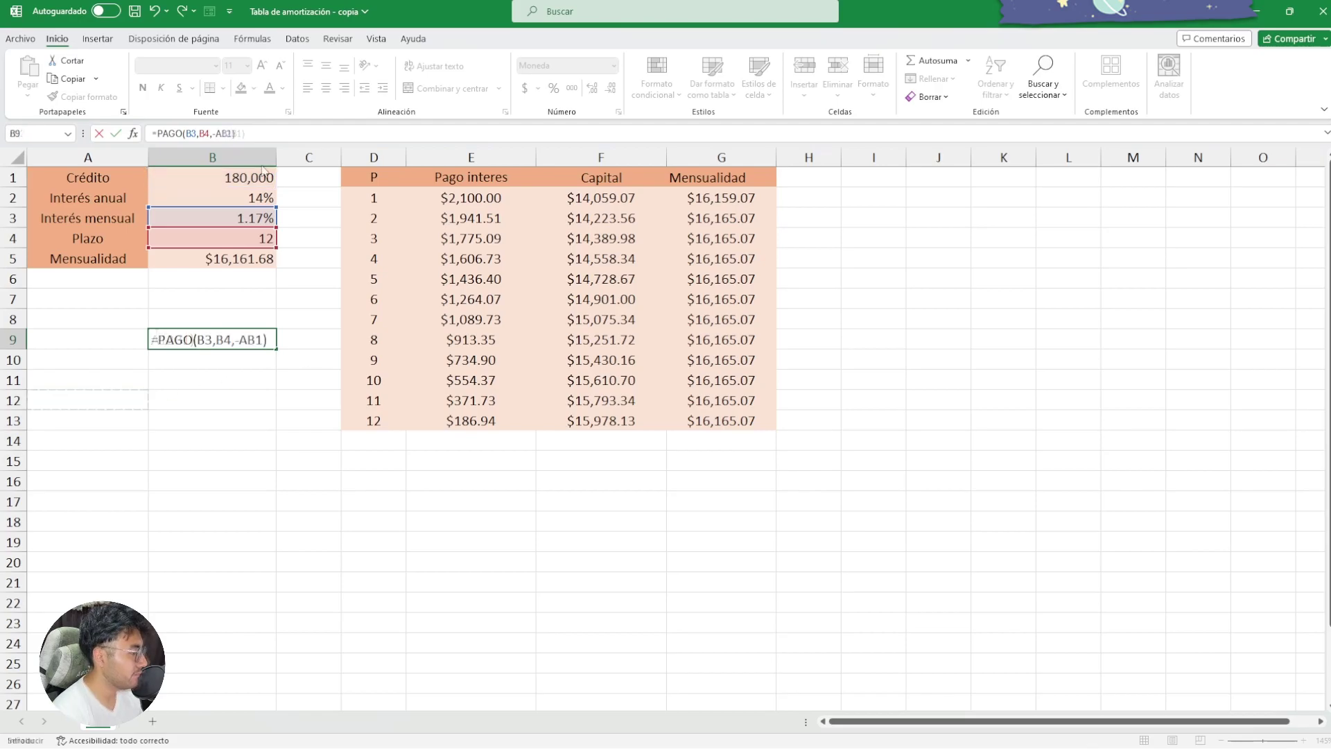
key("Return")
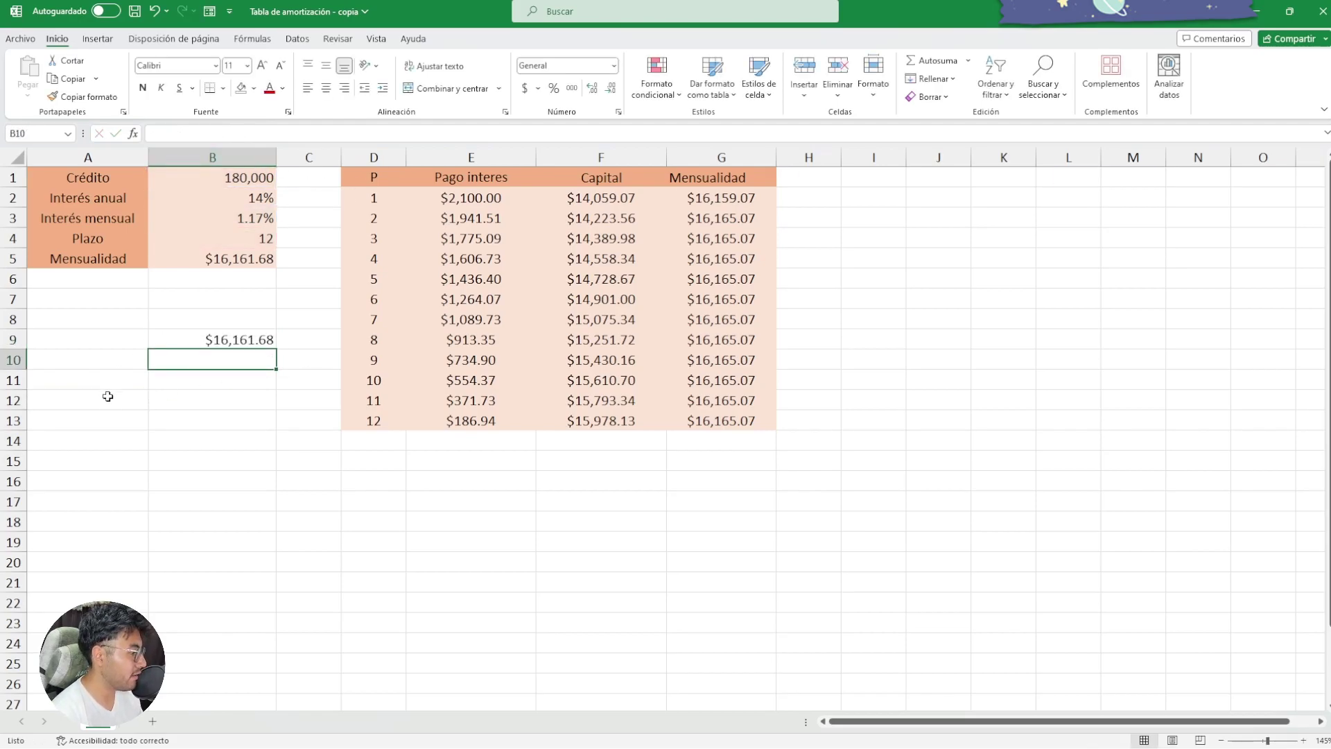
key("Up")
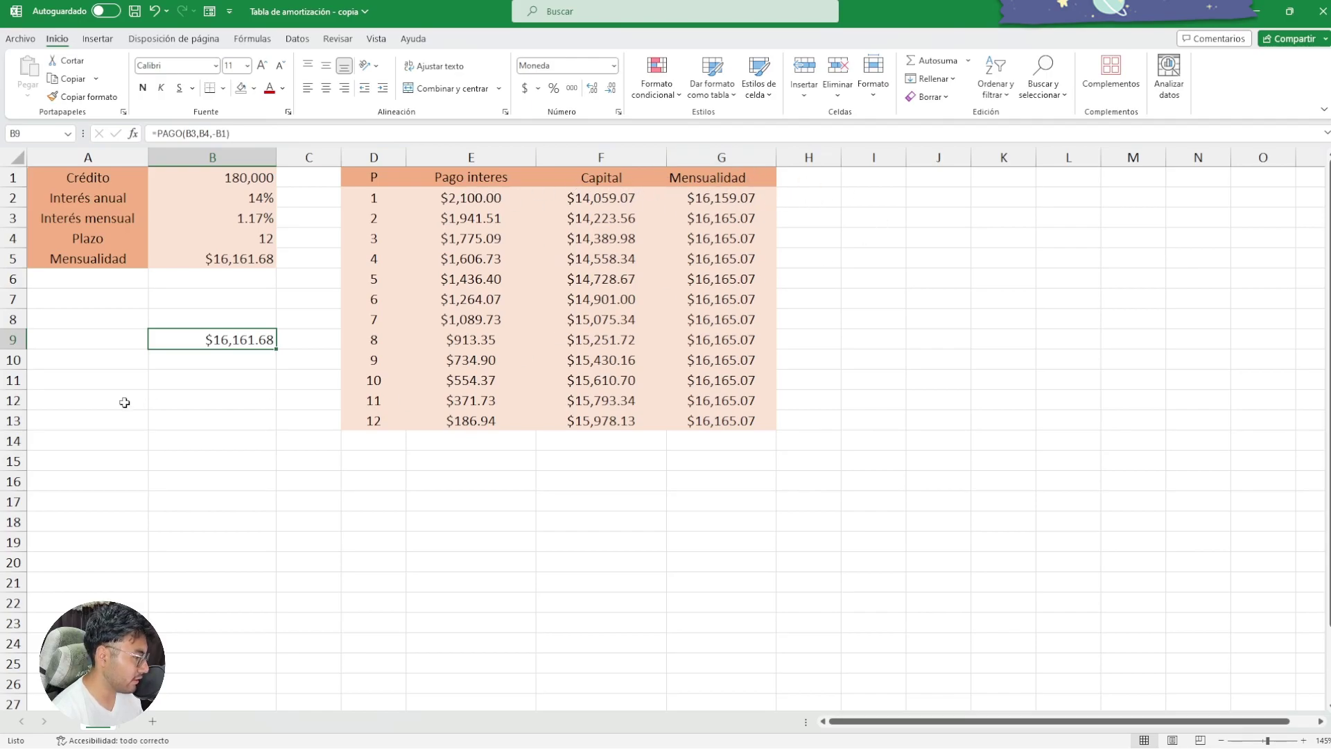
left_click(200, 366)
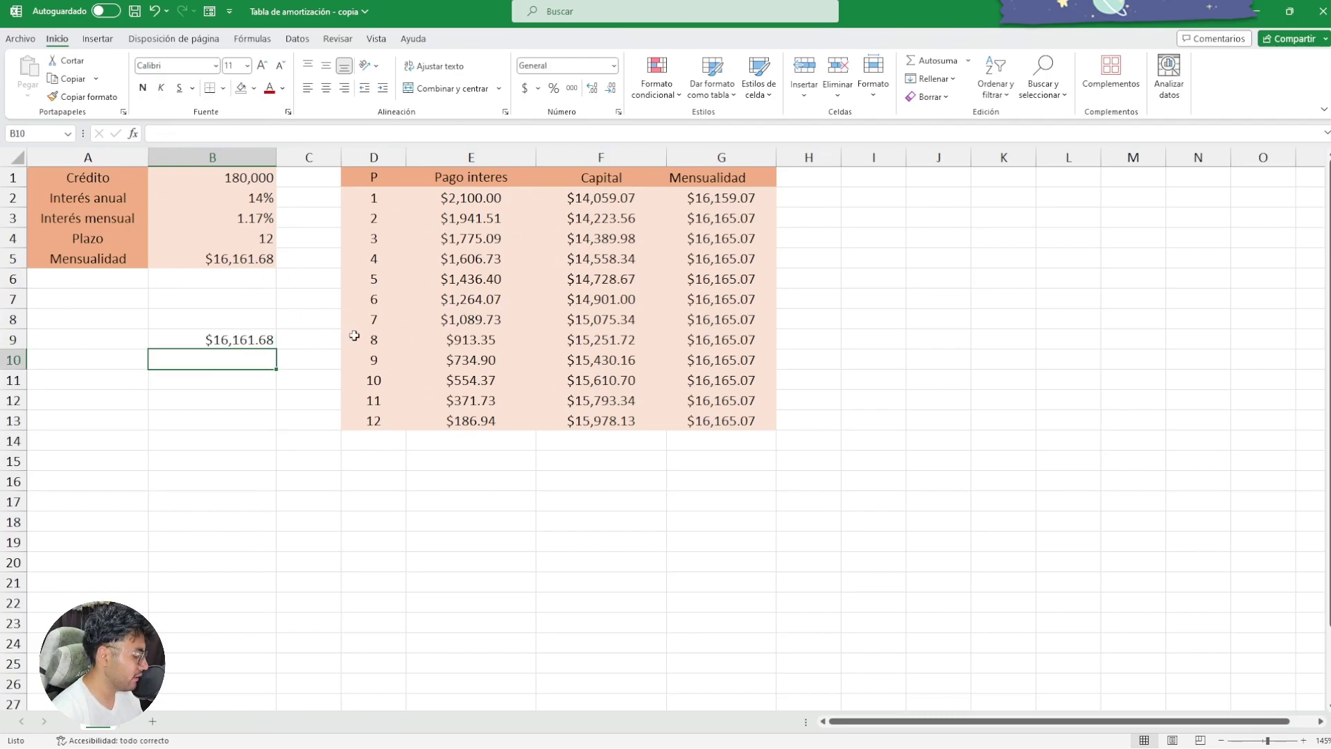
Step: Enter =PAGOINT(B3,B6,B4,-B1) in B10, which currently returns #¡NUM!
type("=")
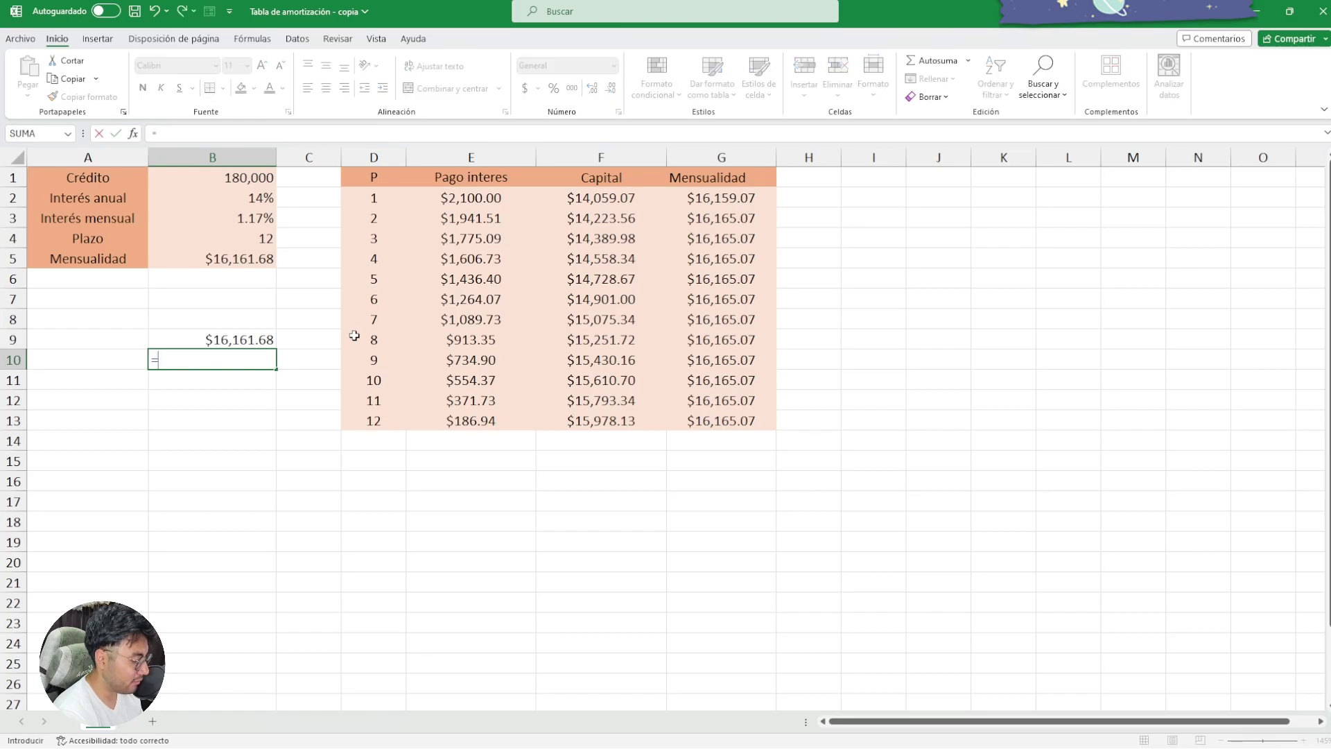
type("pagoin")
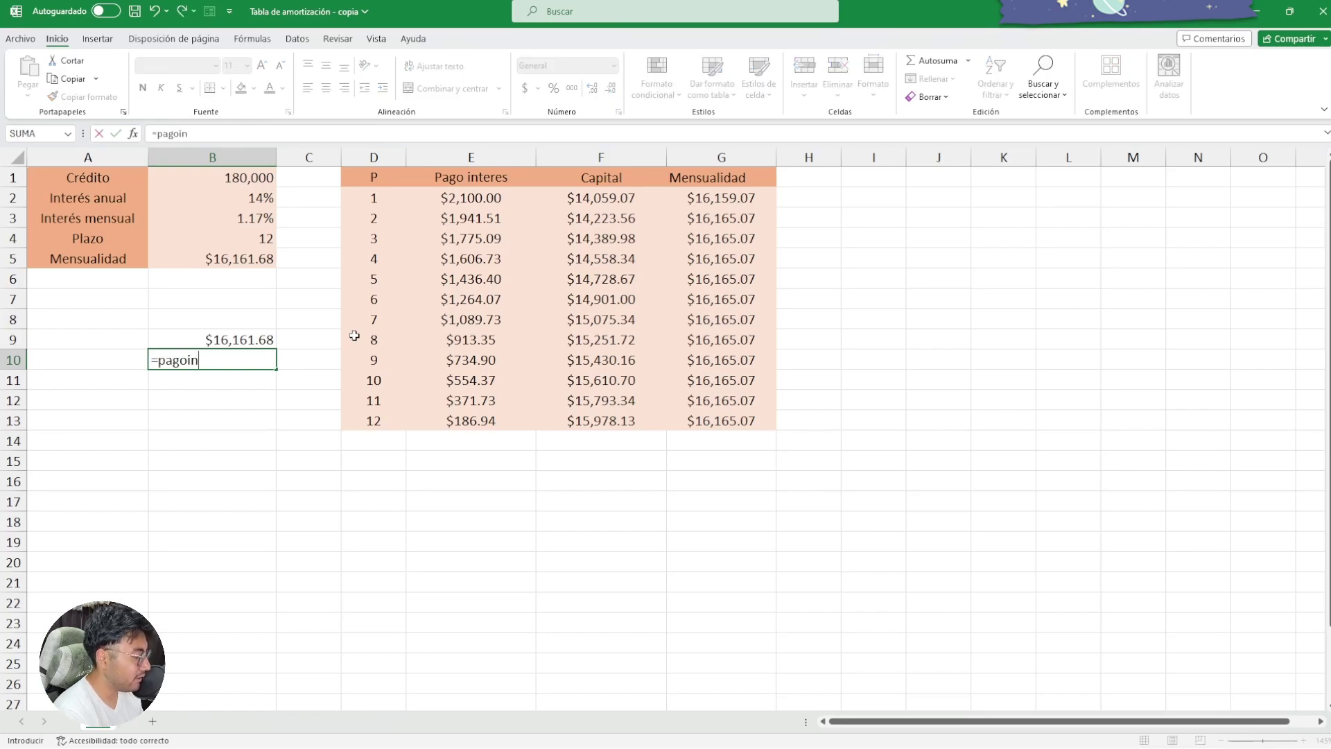
key("Tab")
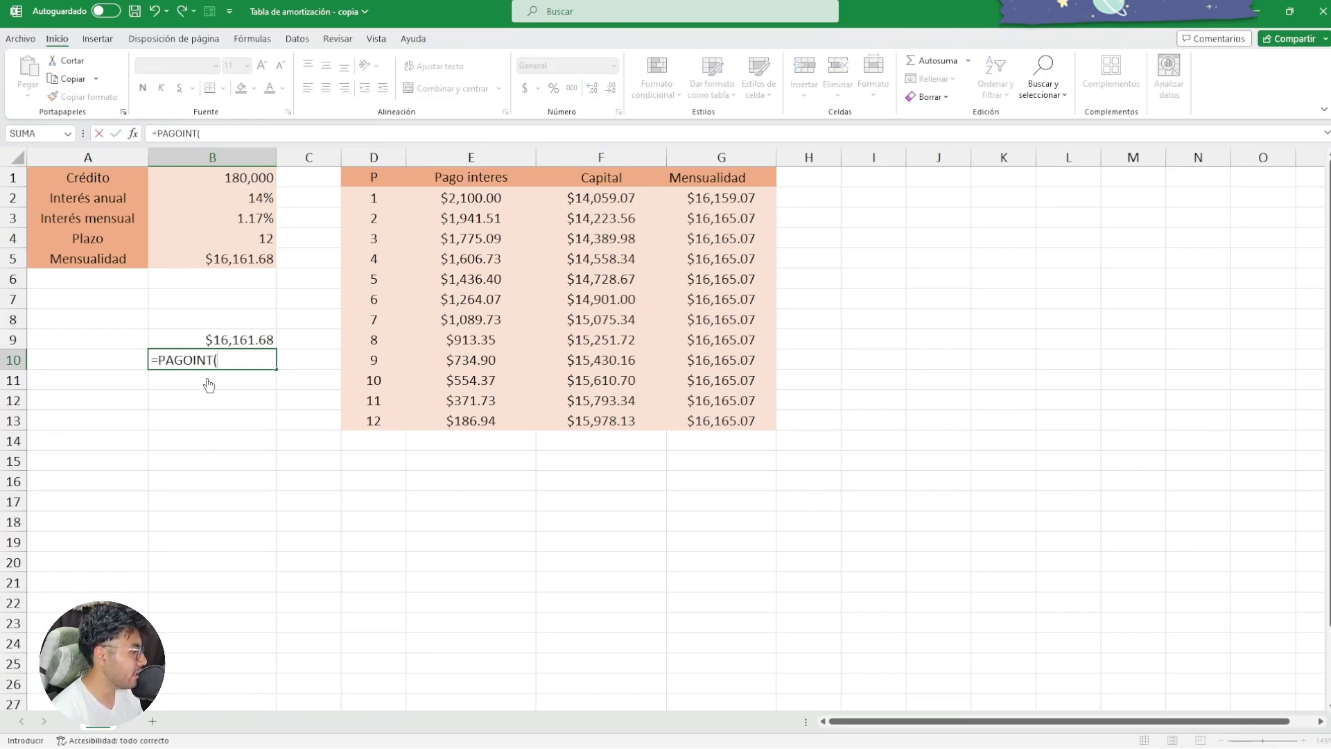
left_click(256, 219)
type(",")
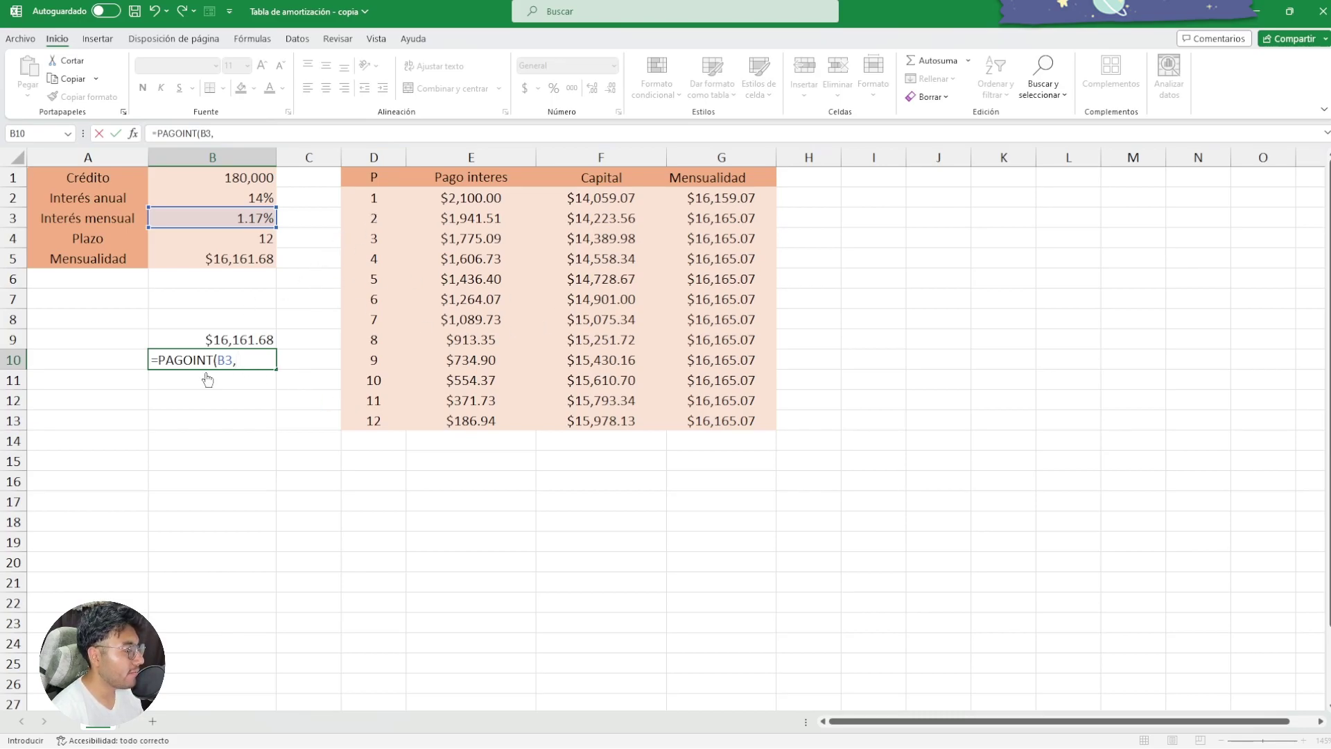
left_click(208, 282)
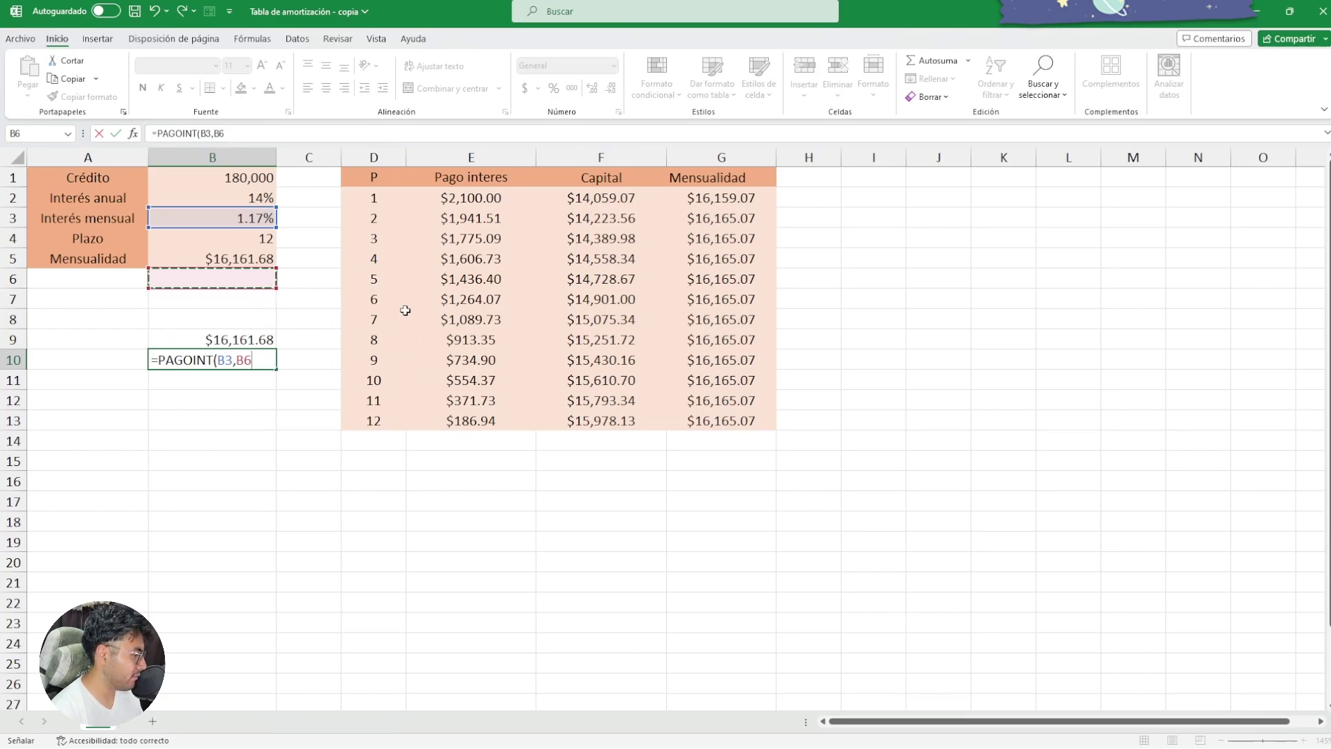
type(",")
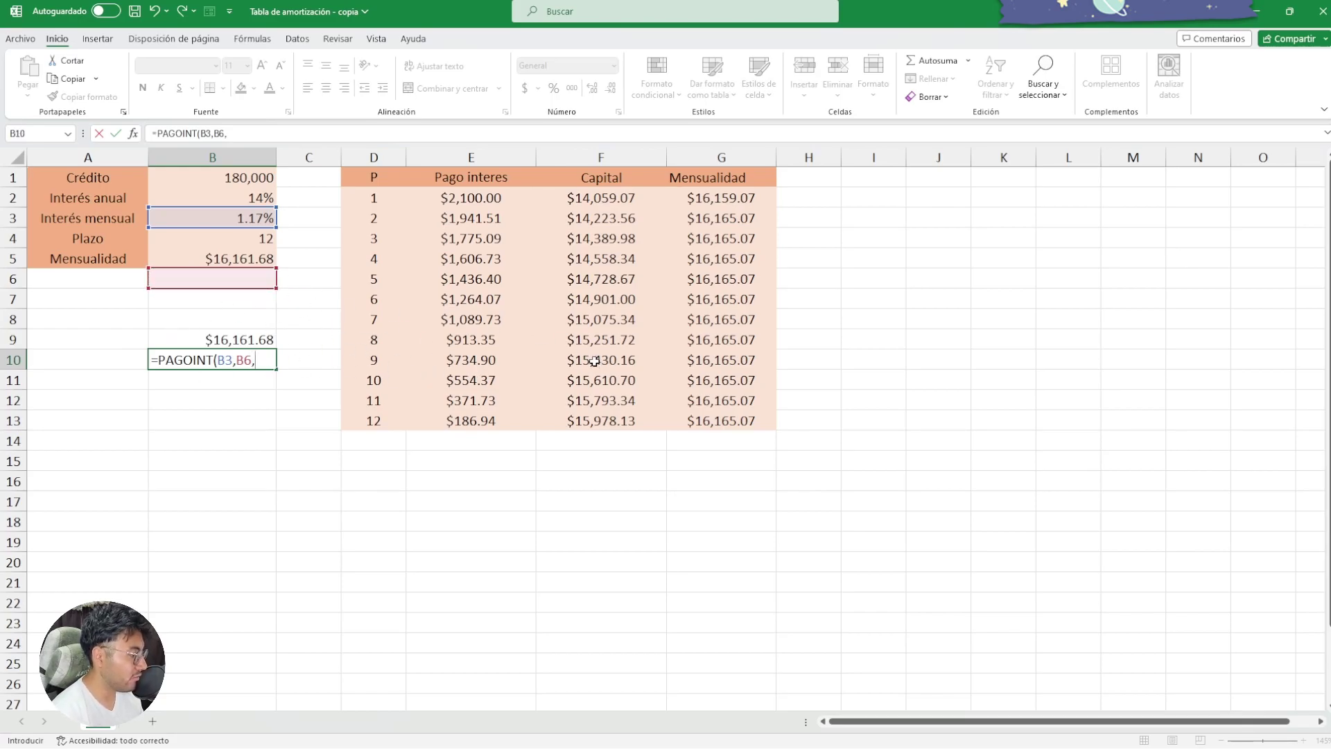
left_click(257, 242)
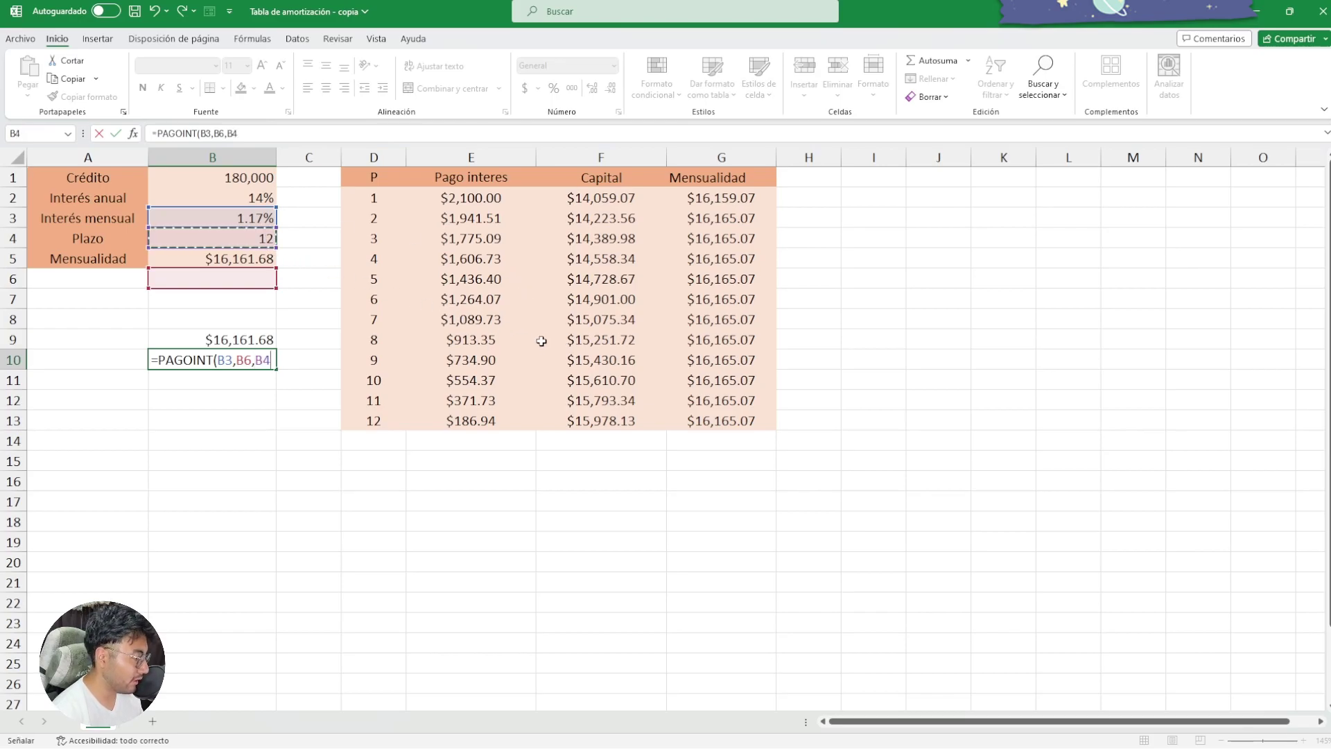
type(",-")
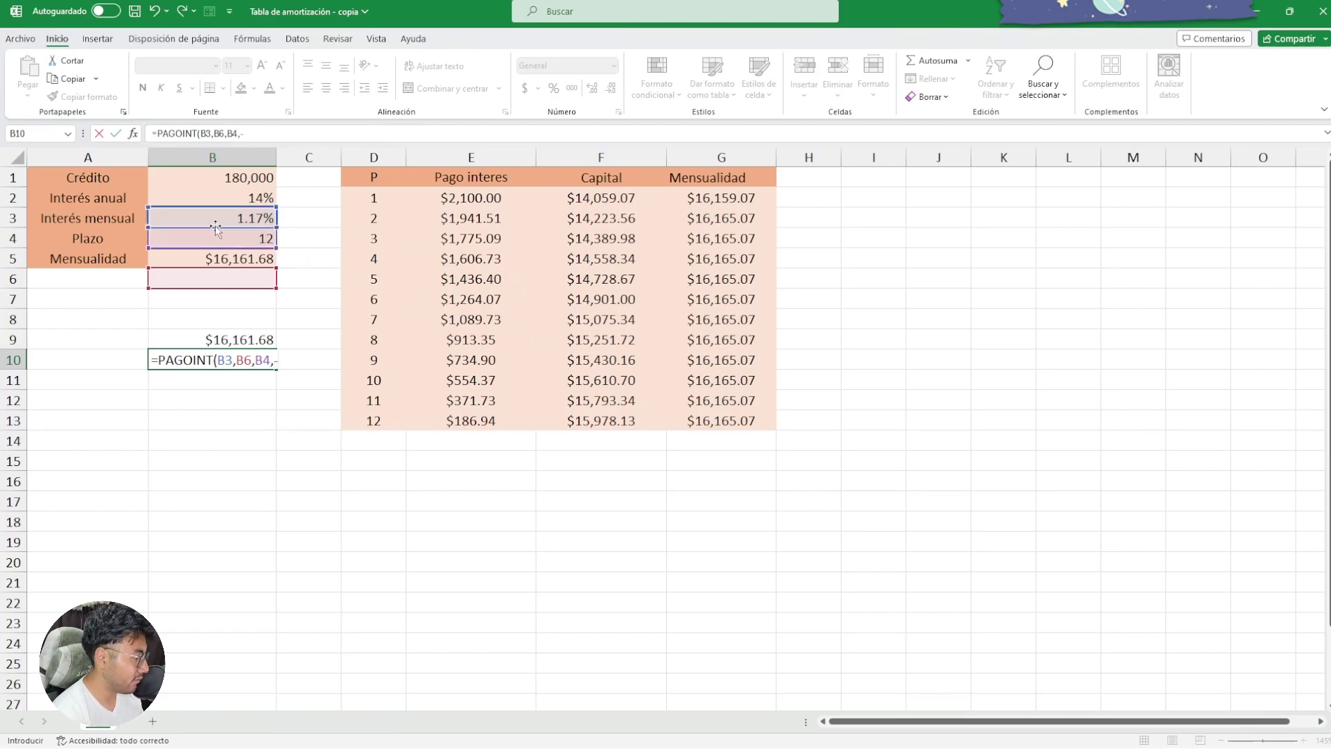
left_click(236, 177)
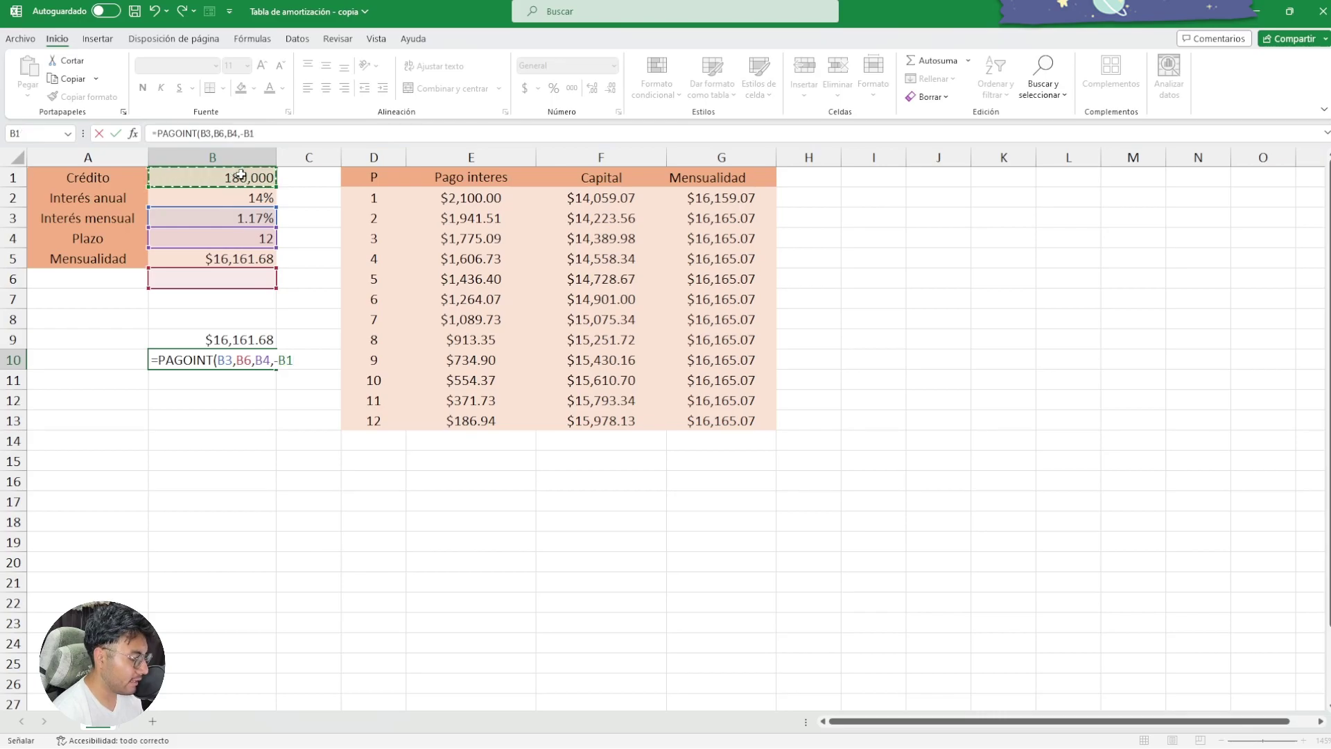
type(")")
key("Return")
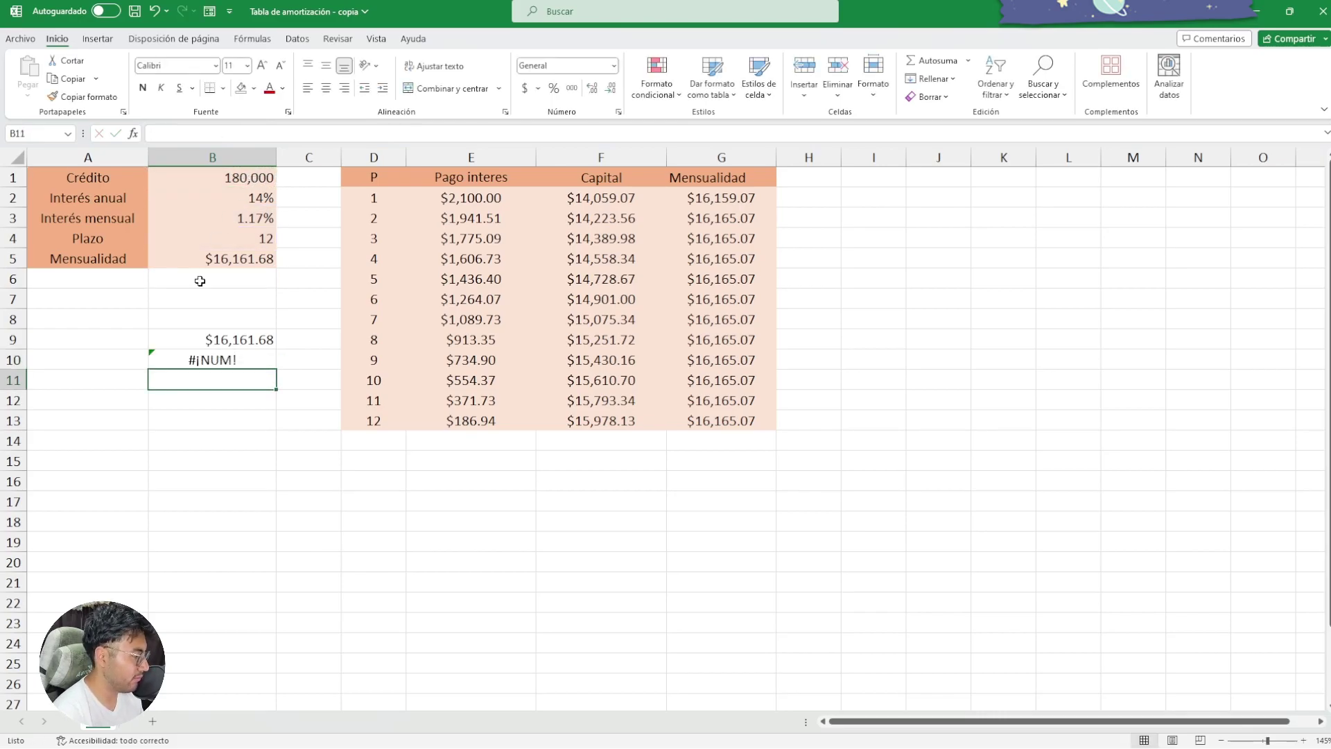
Step: Add the label Periodo in cell A6
left_click(202, 278)
left_click(60, 278)
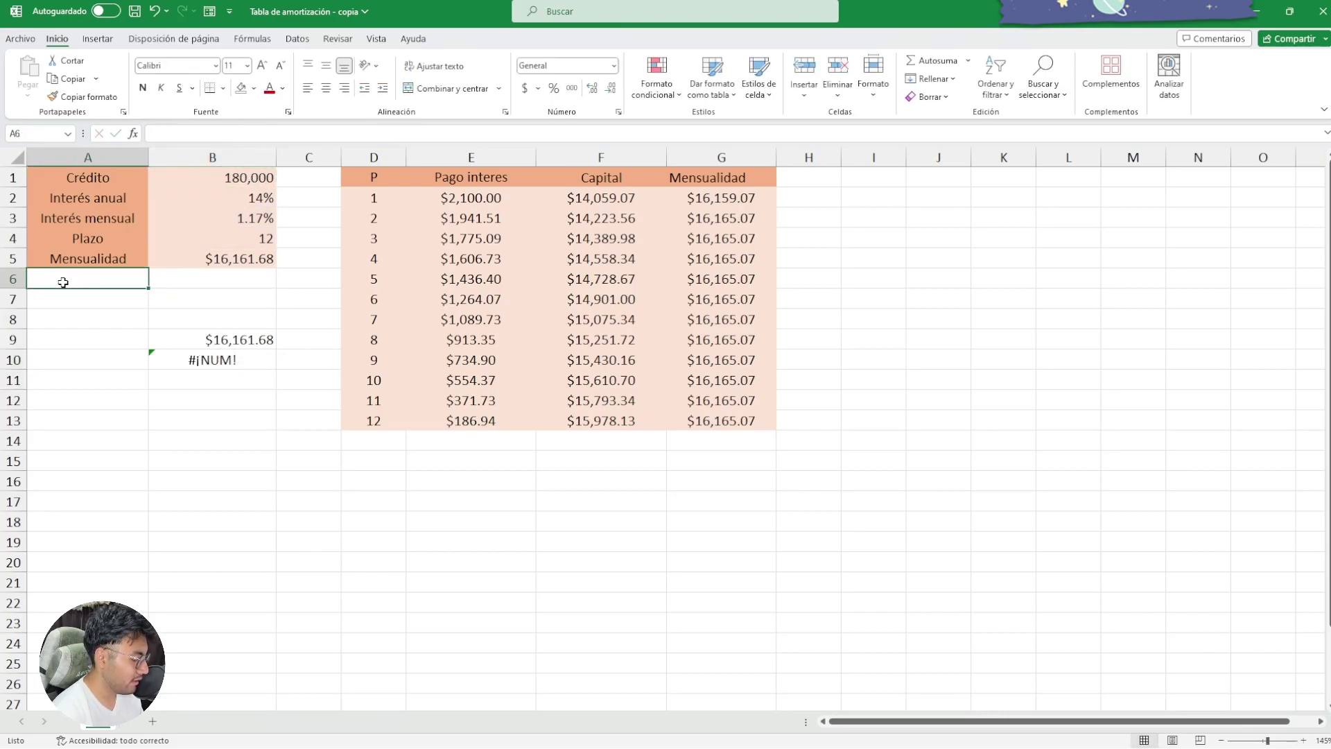
type("P")
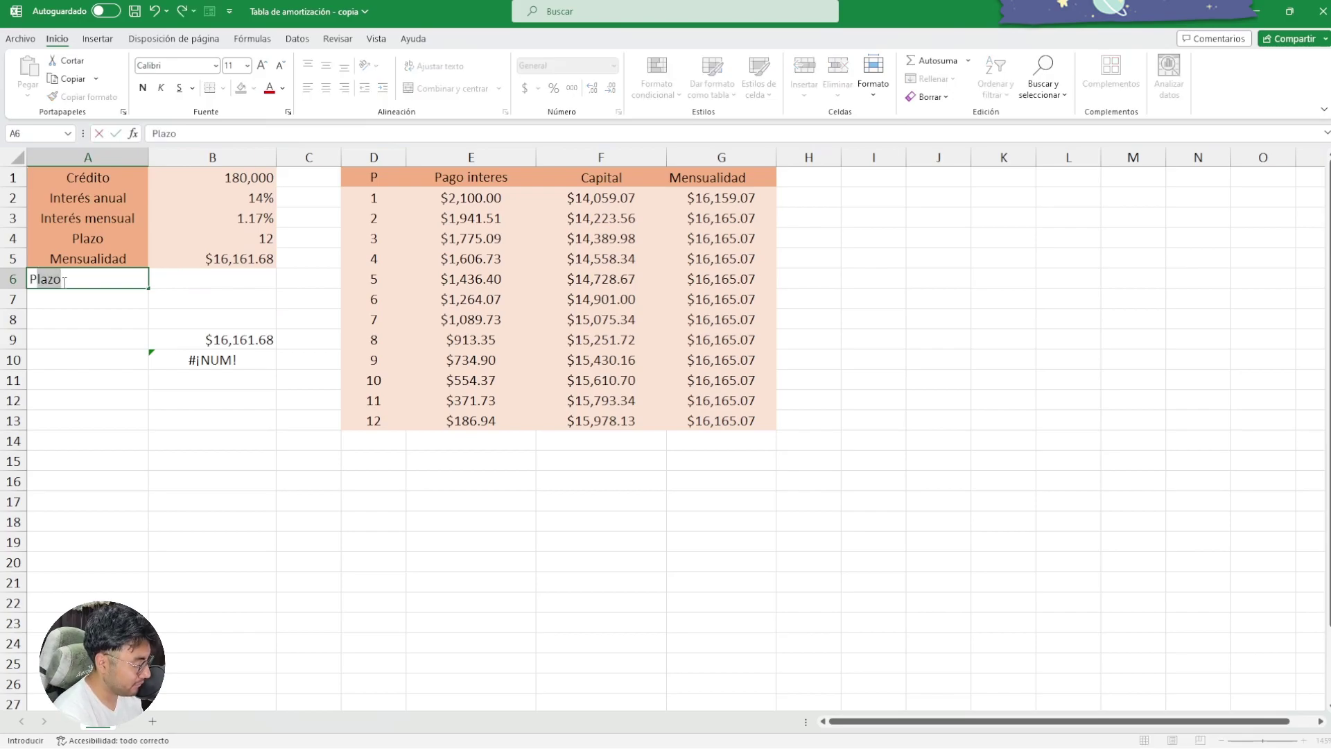
type("eriodo")
key("Return")
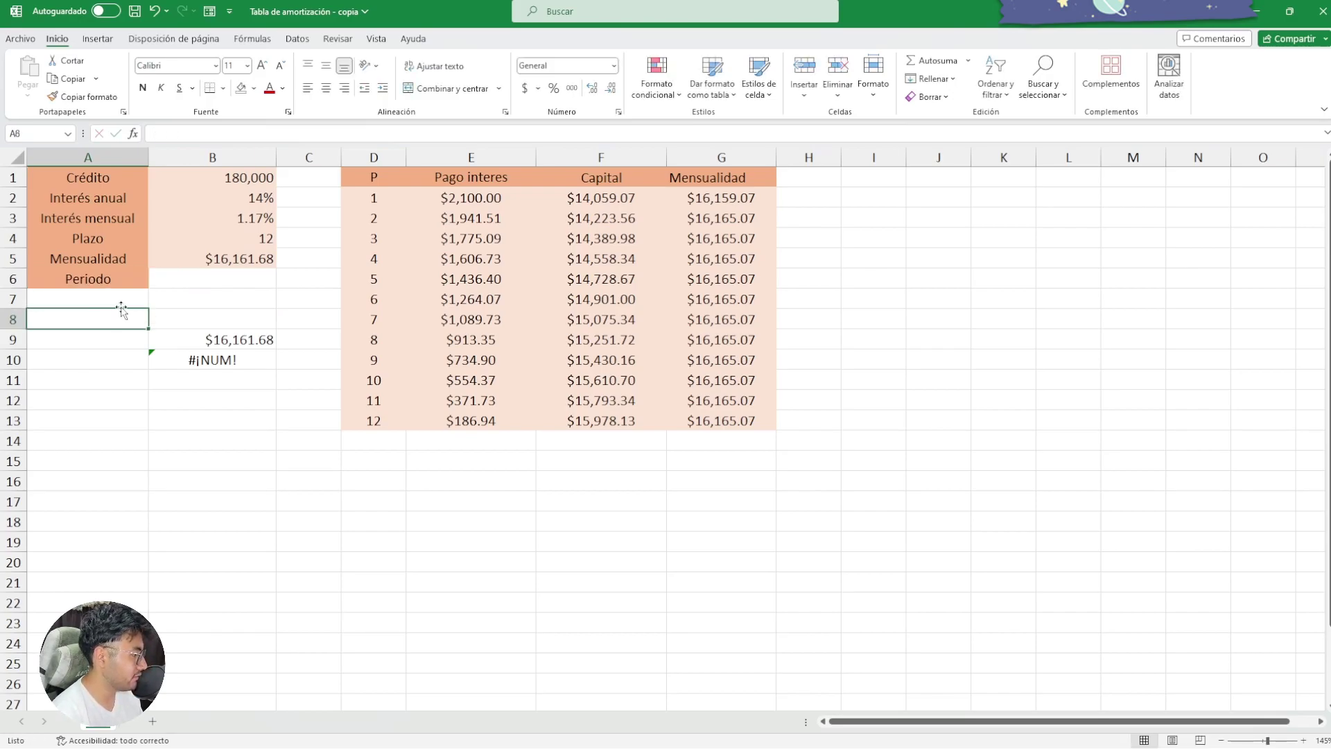
Step: Enter period 1 in B6, then change it to 10 so B10 shows $552.71
left_click(172, 283)
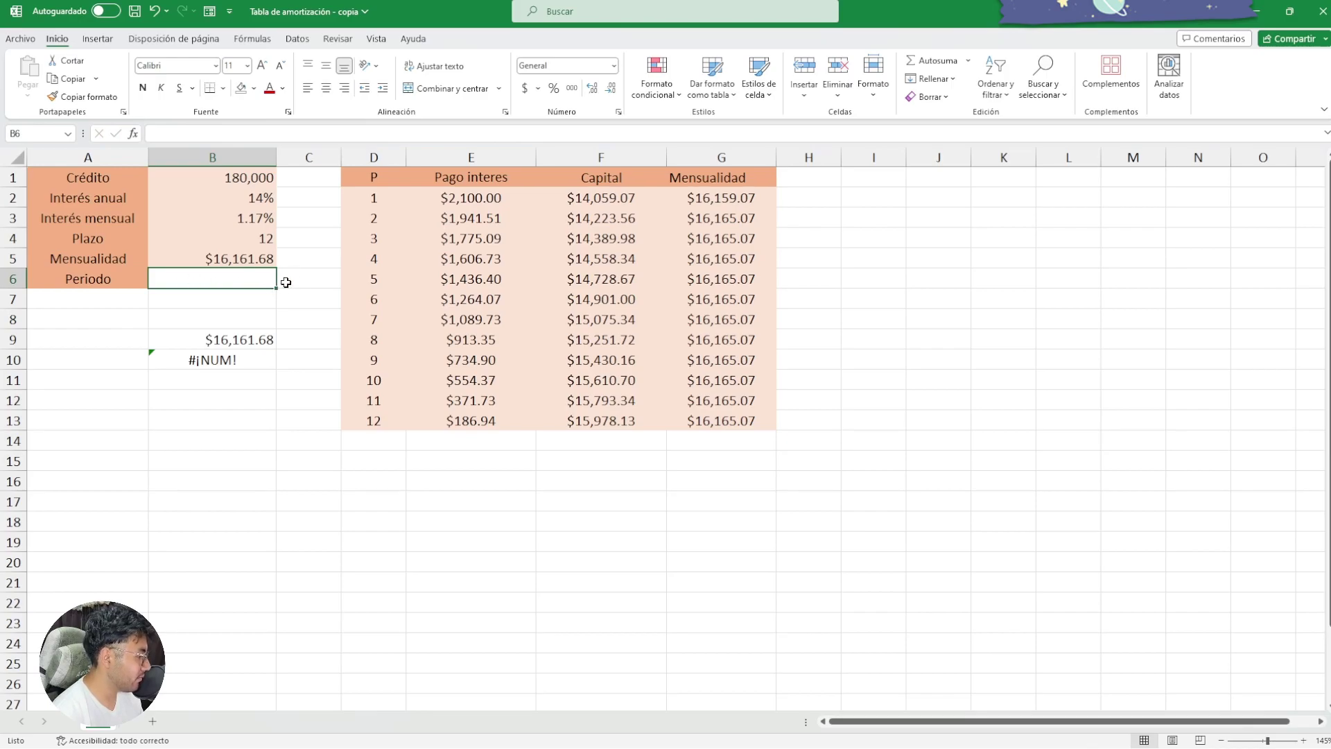
type("1")
key("Return")
left_click(239, 278)
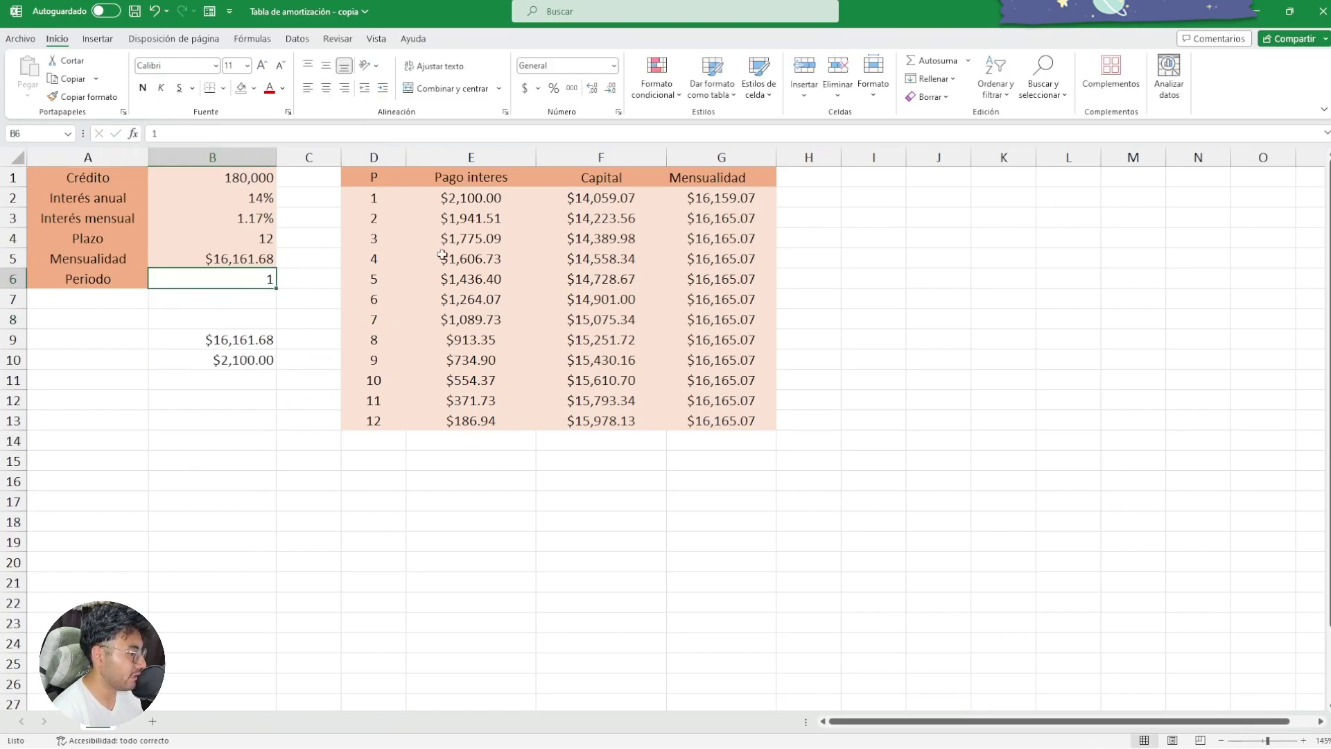
left_click(248, 366)
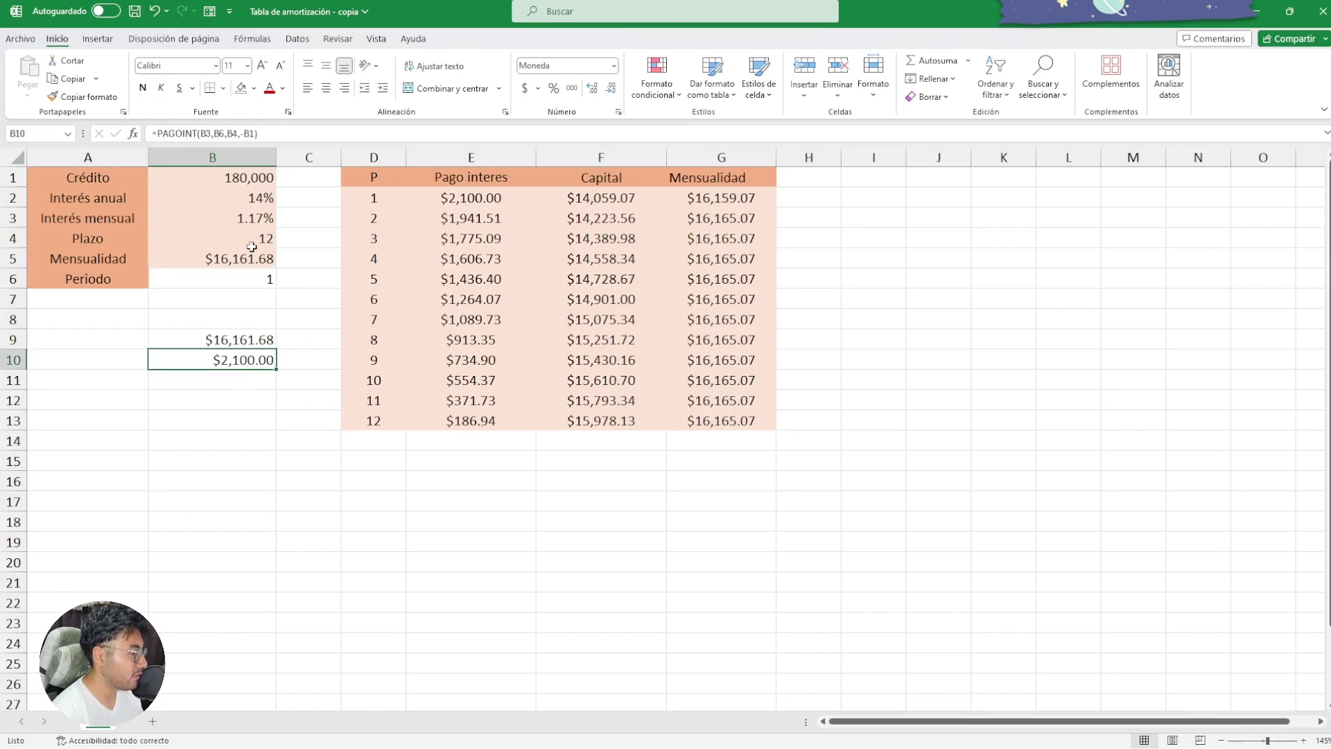
left_click(261, 277)
left_click(178, 135)
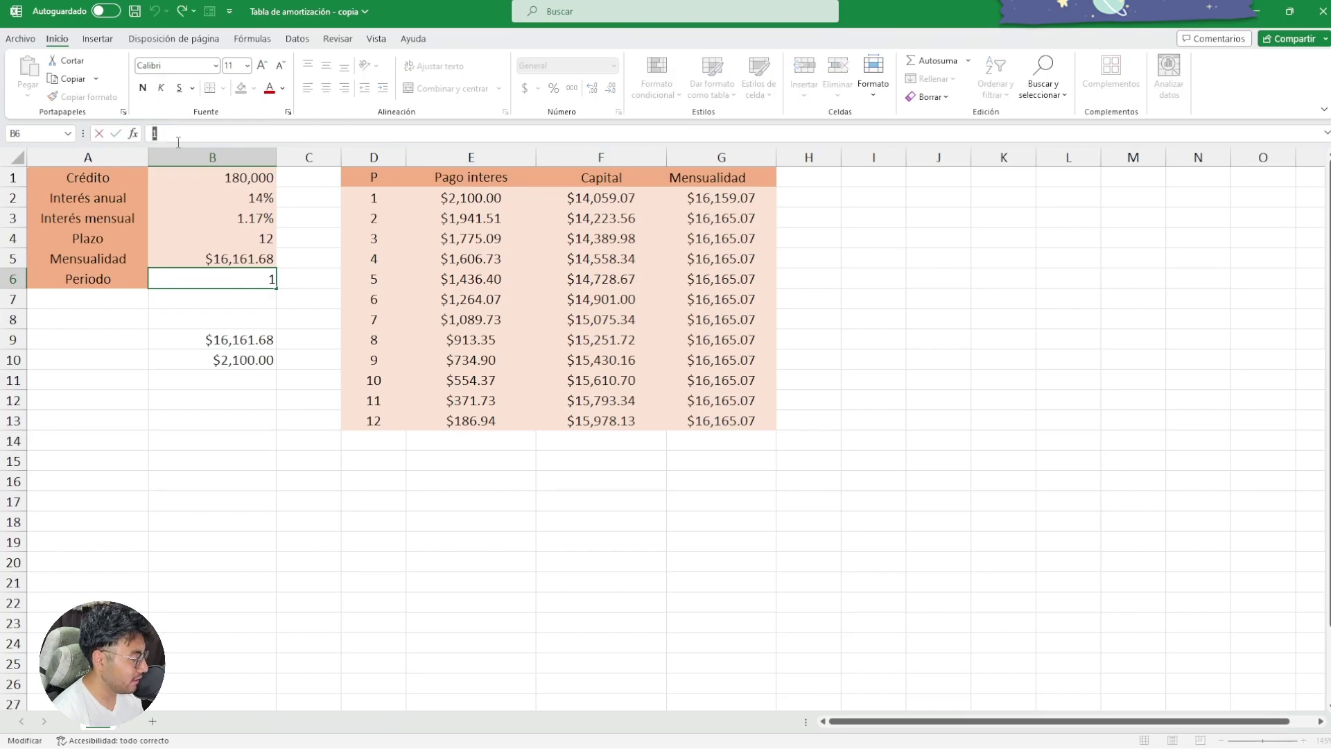
type("0")
key("Return")
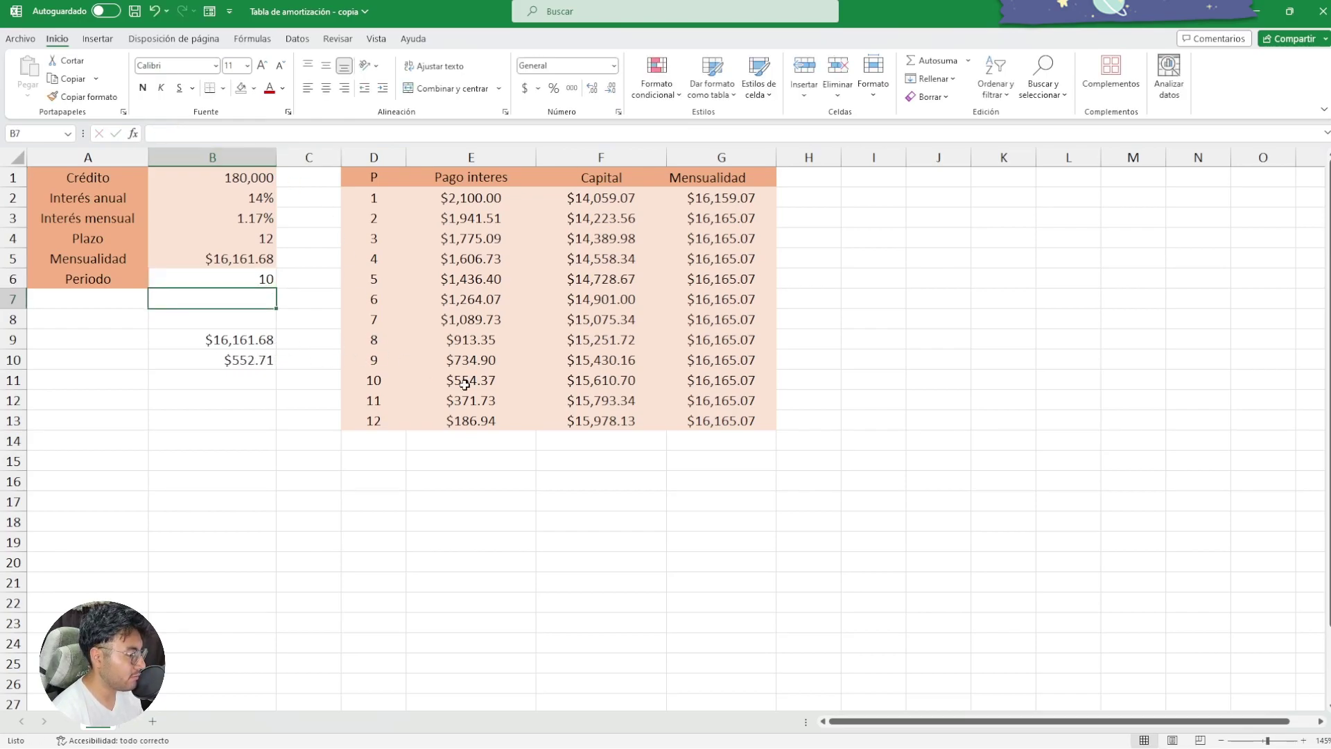
Step: Compare the column E PAGOINT formulas and amounts with the formulas in B9 and B10
left_click(487, 383)
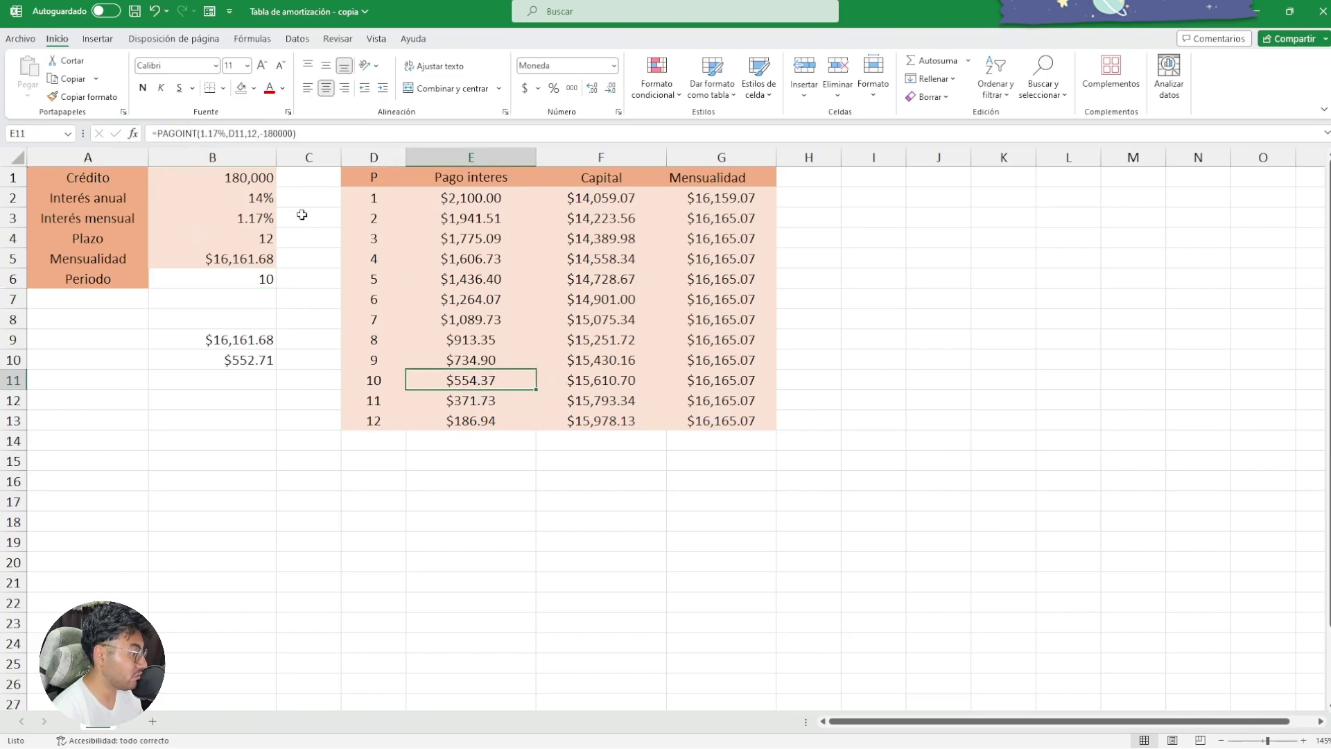
left_click_drag(470, 239, 512, 402)
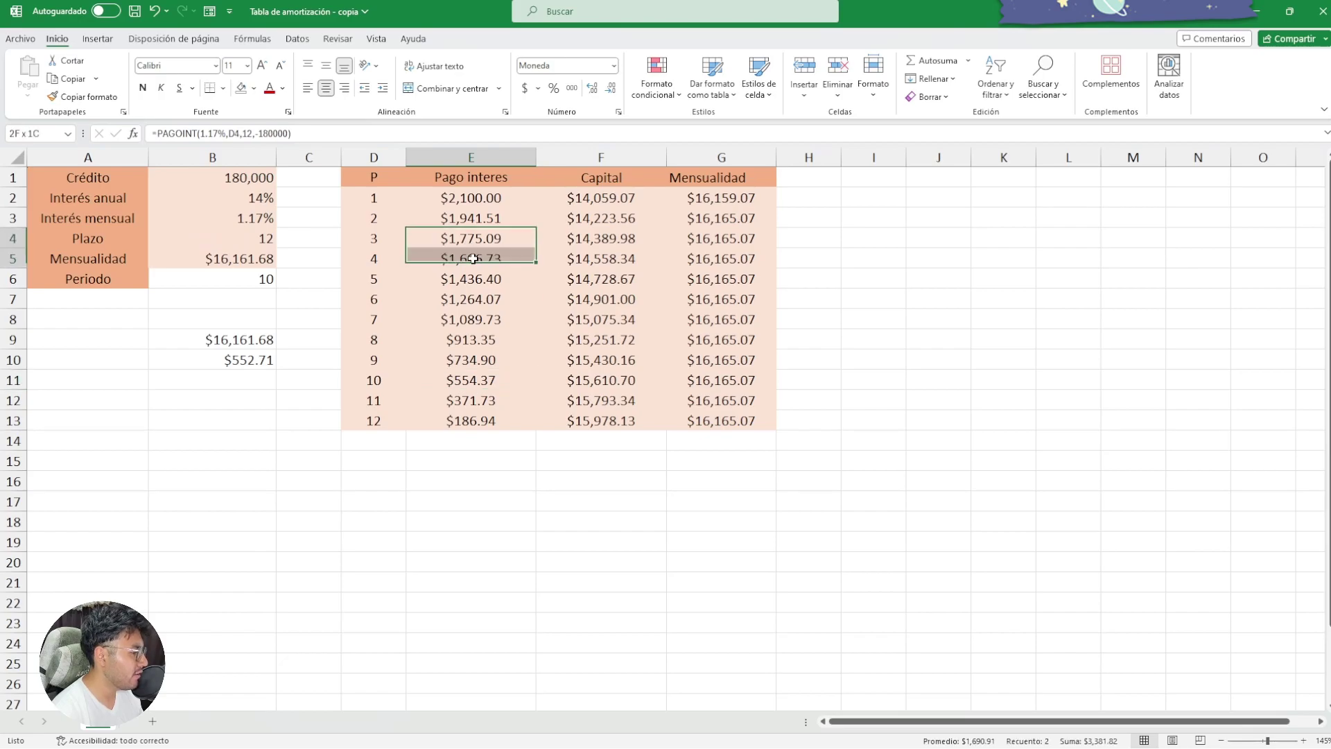
left_click(476, 482)
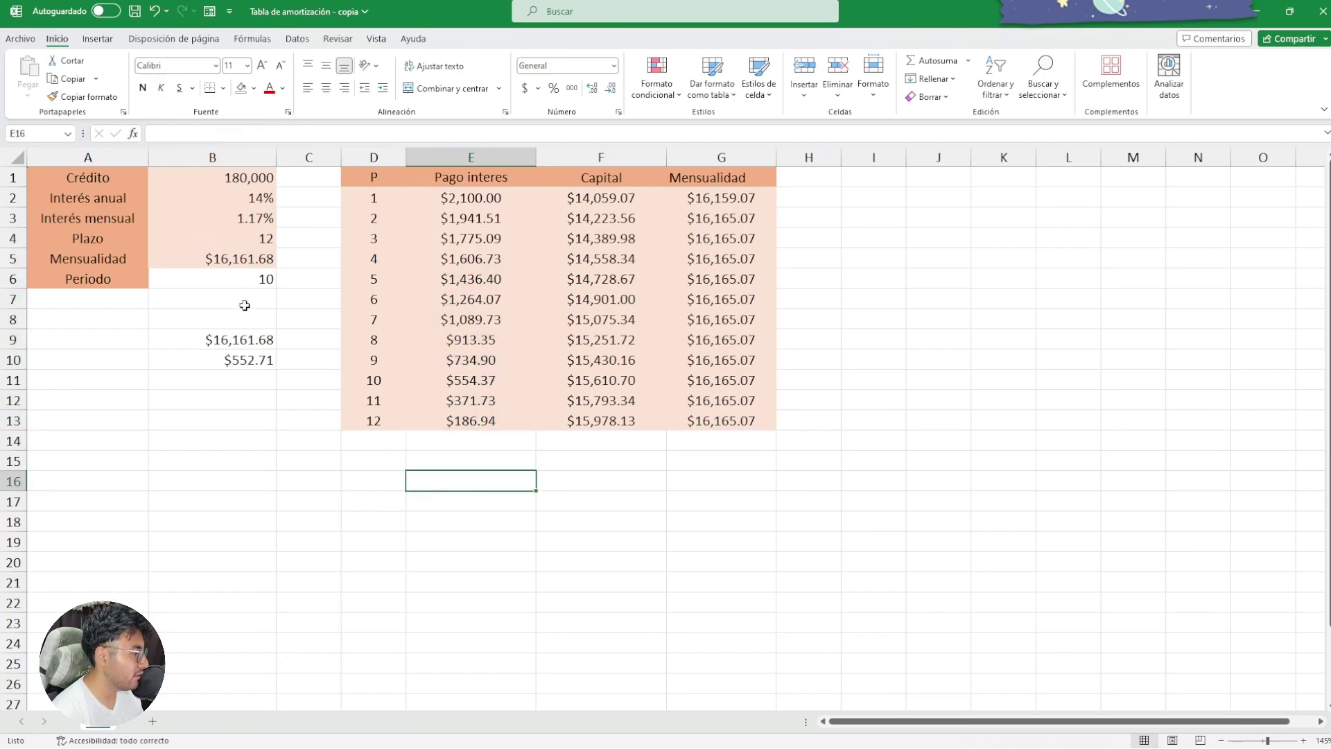
left_click(516, 366)
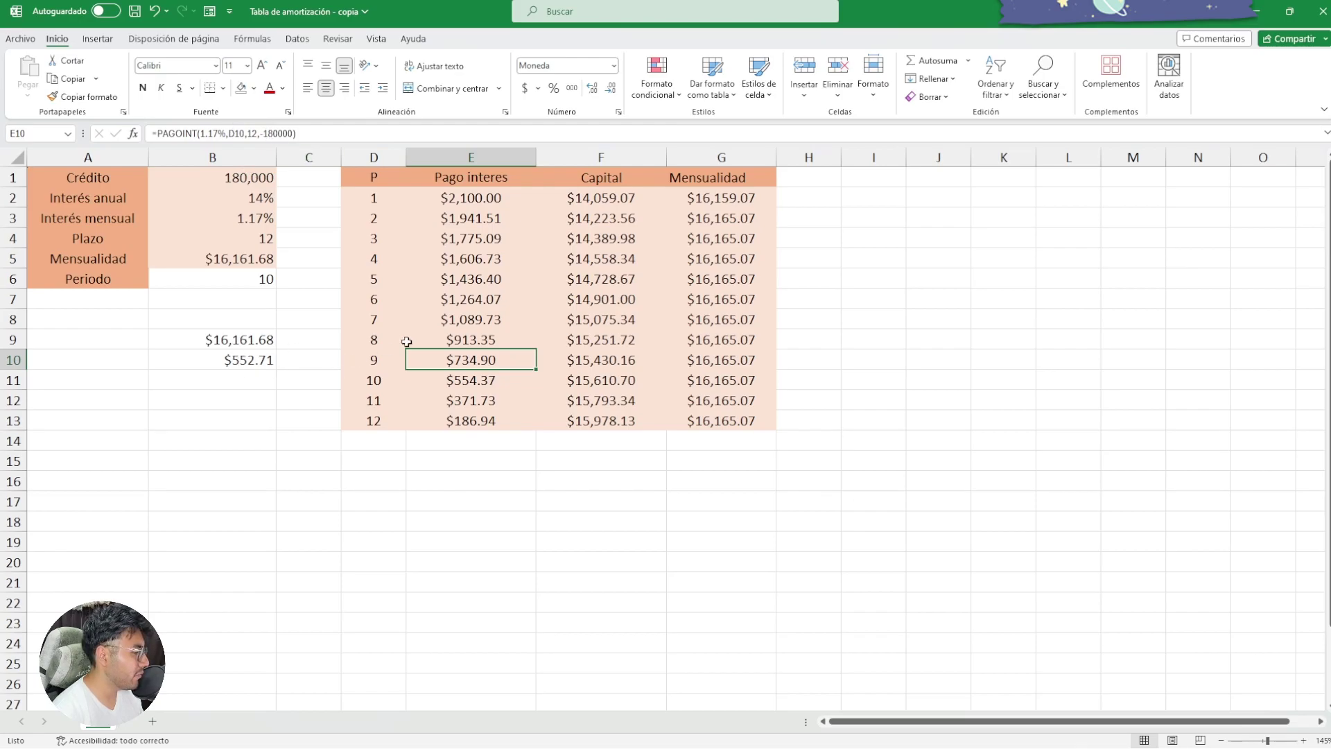
left_click(242, 362)
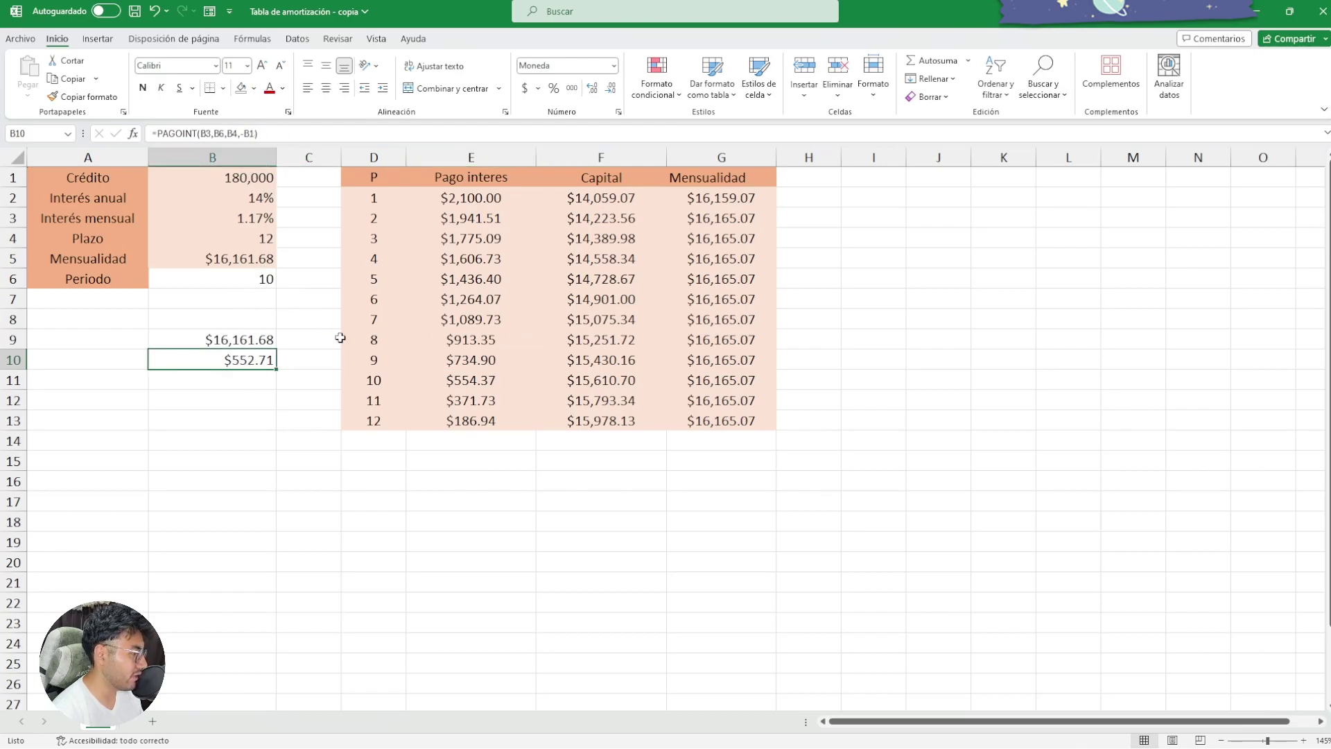
left_click(194, 341)
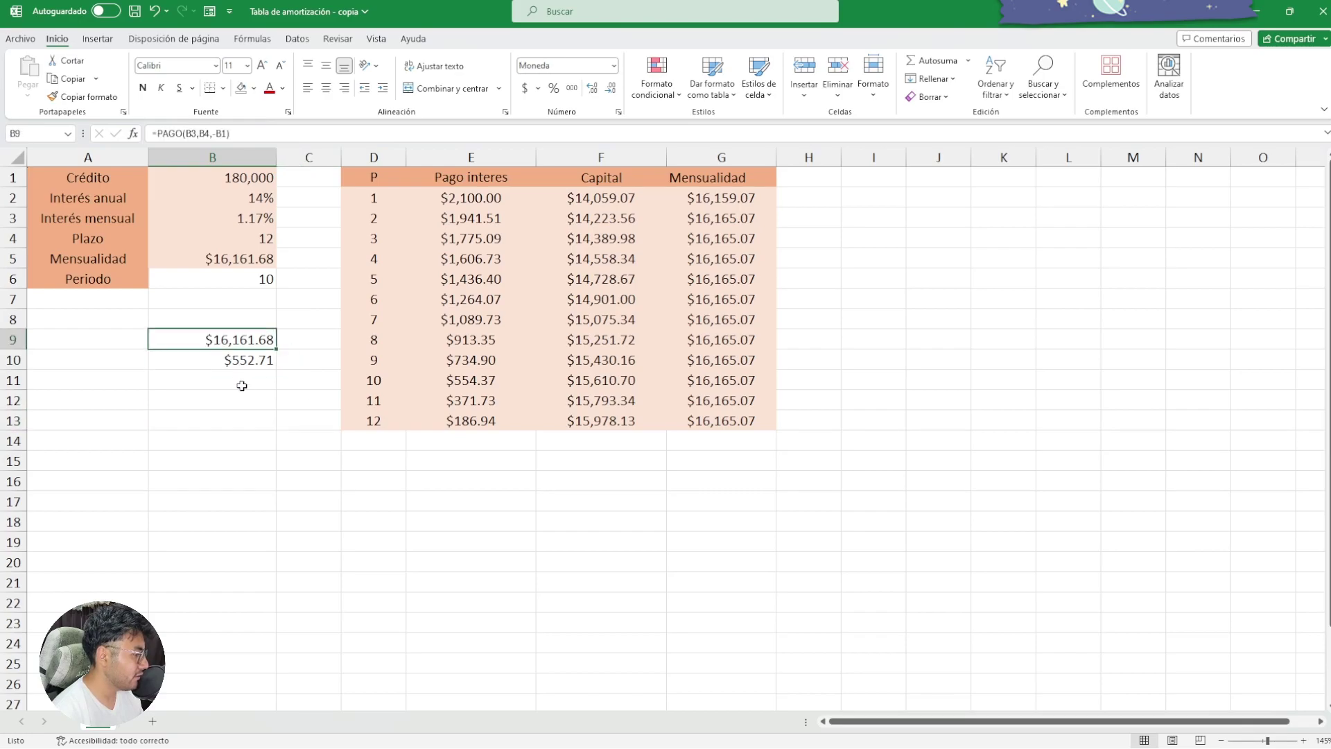
key("Down")
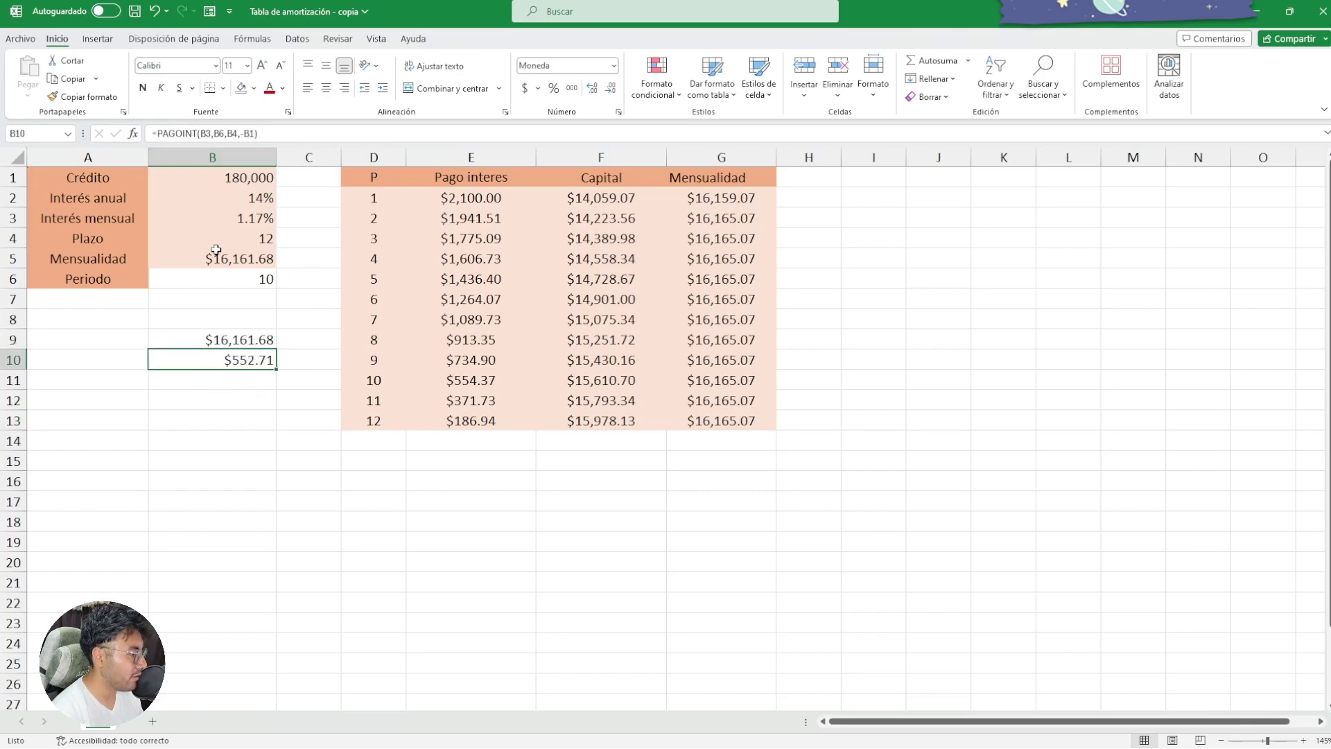
Step: Change the period in B6 to 6, then 12, making B10 $186.38
left_click(239, 278)
left_click_drag(173, 133, 139, 135)
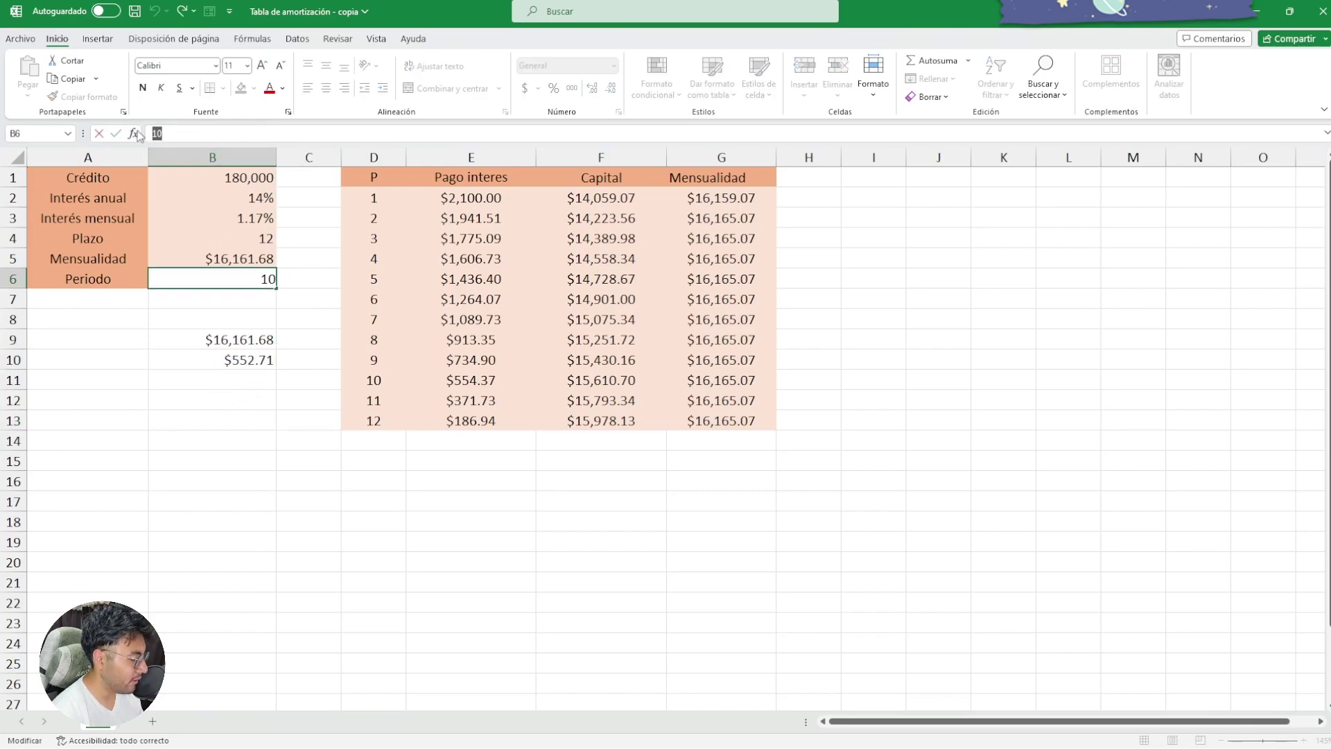
type("6")
key("Return")
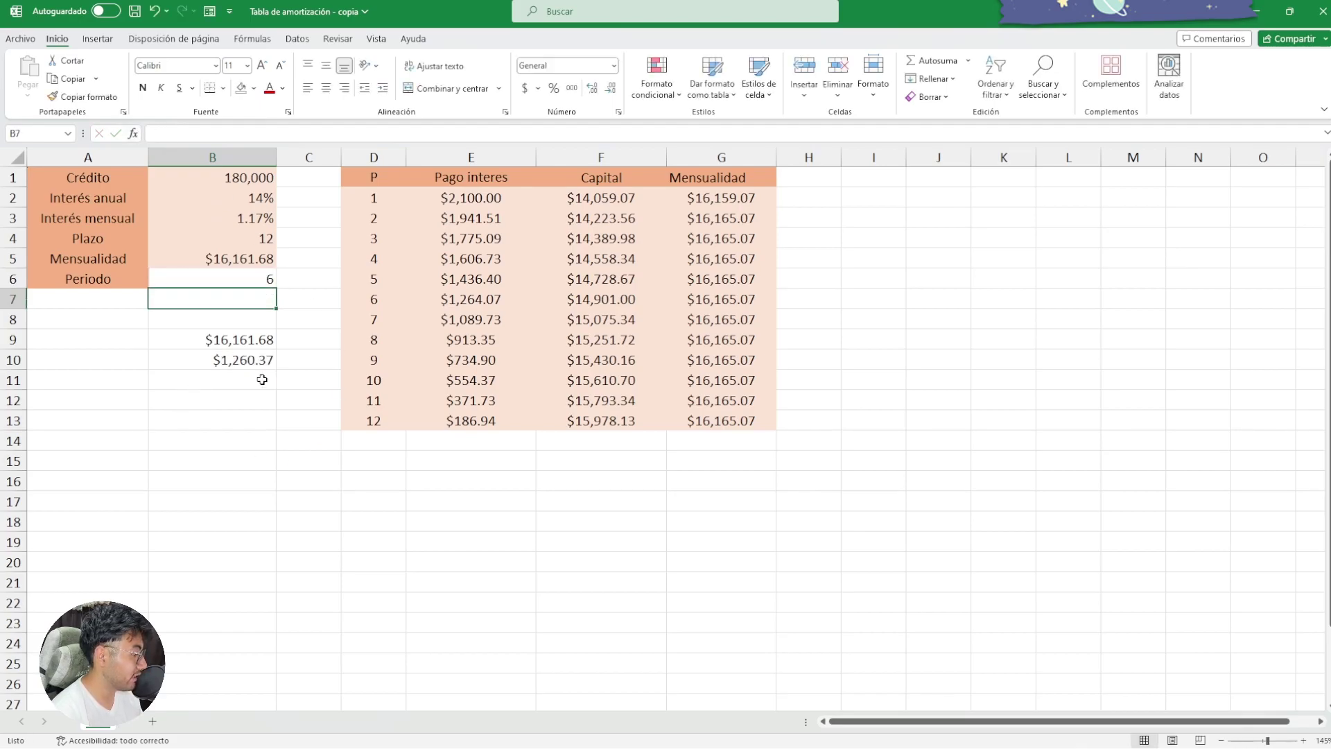
left_click(266, 277)
left_click_drag(176, 133, 113, 133)
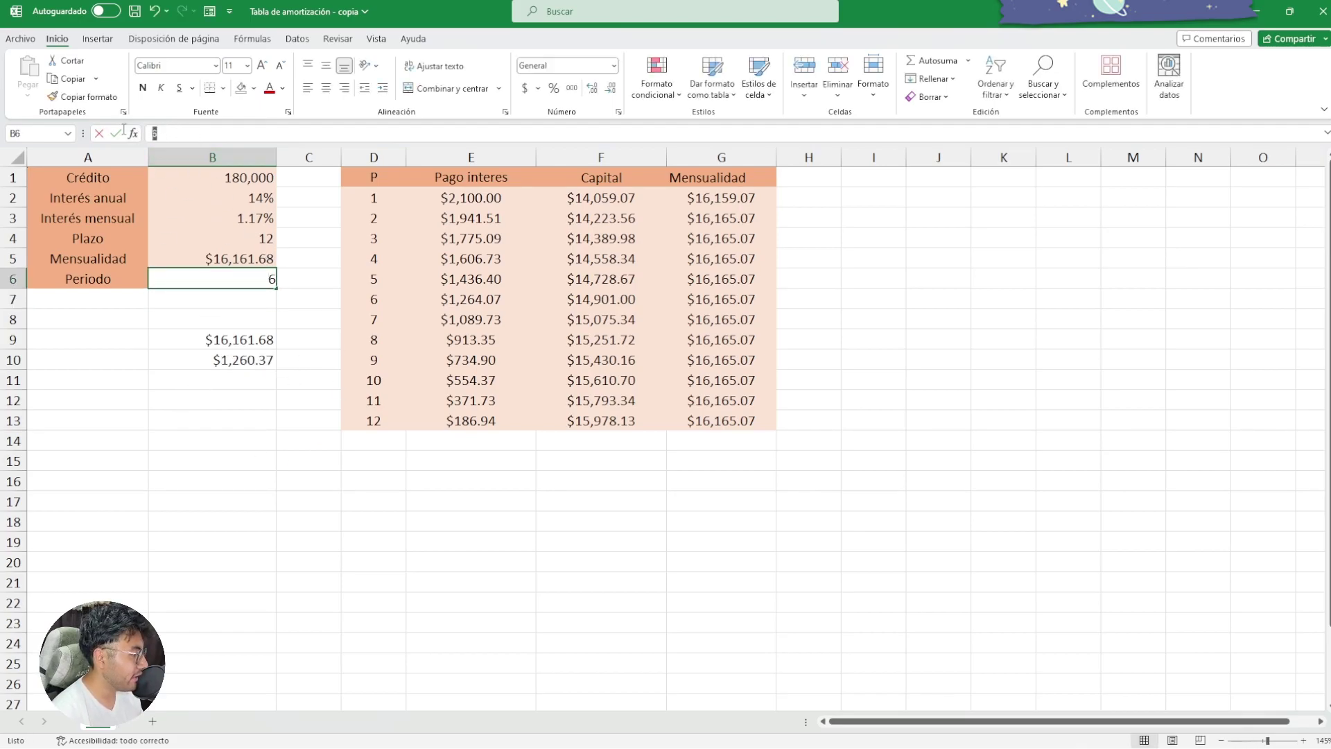
type("12")
key("Return")
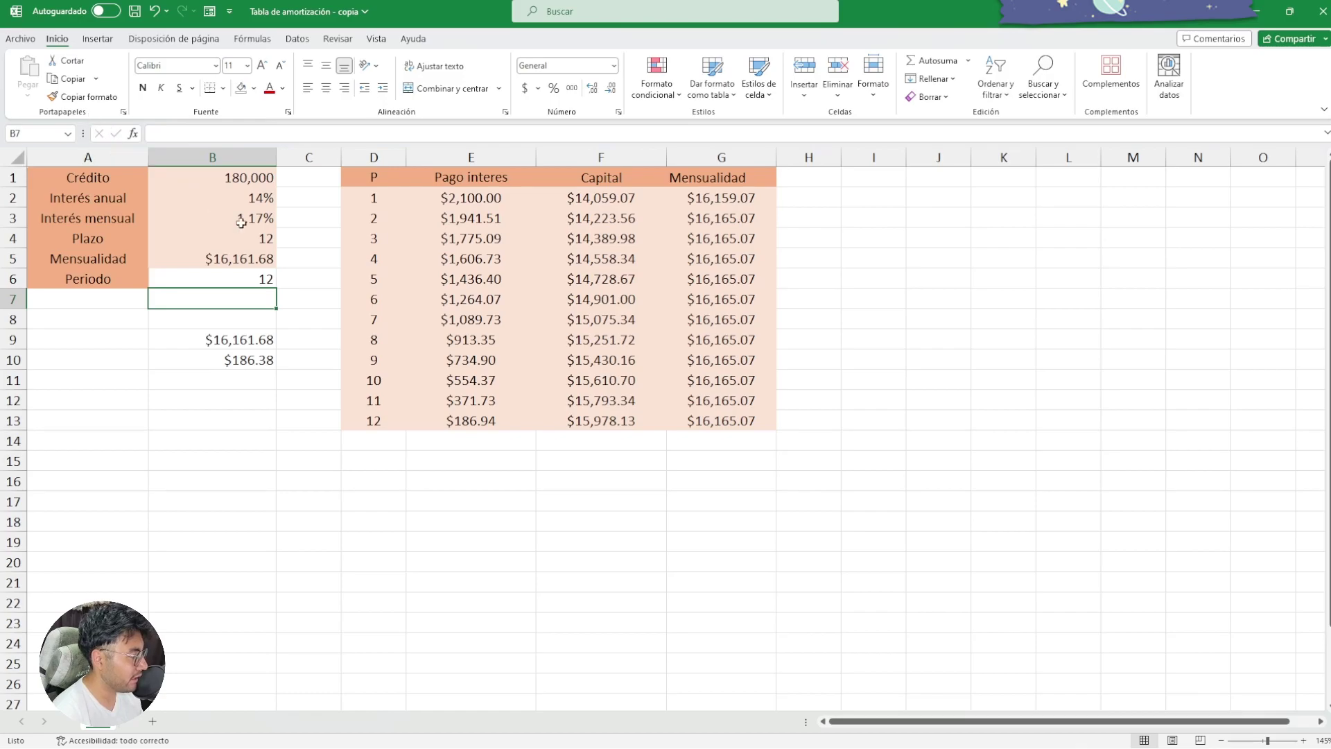
left_click(269, 280)
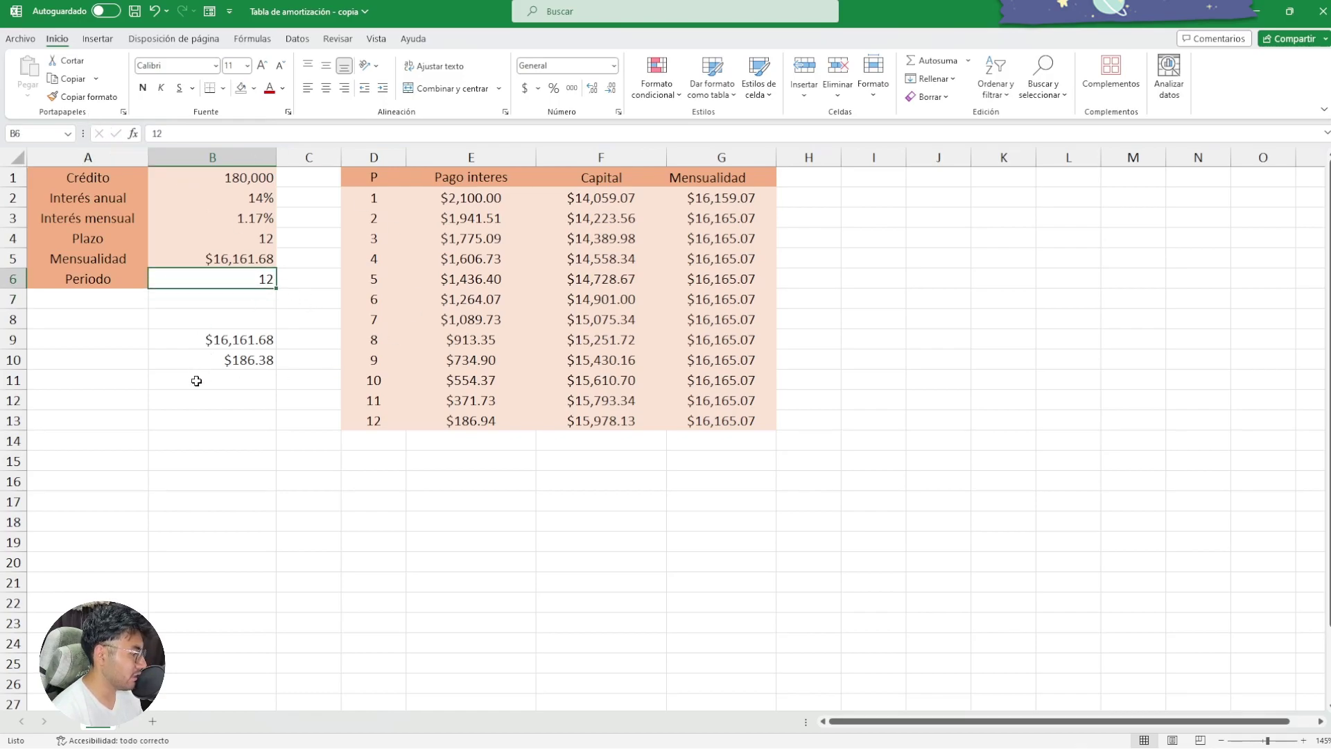
Step: Enter the labels pago, pago int and pago prin in A9, A10 and A11
left_click(96, 343)
type("pago")
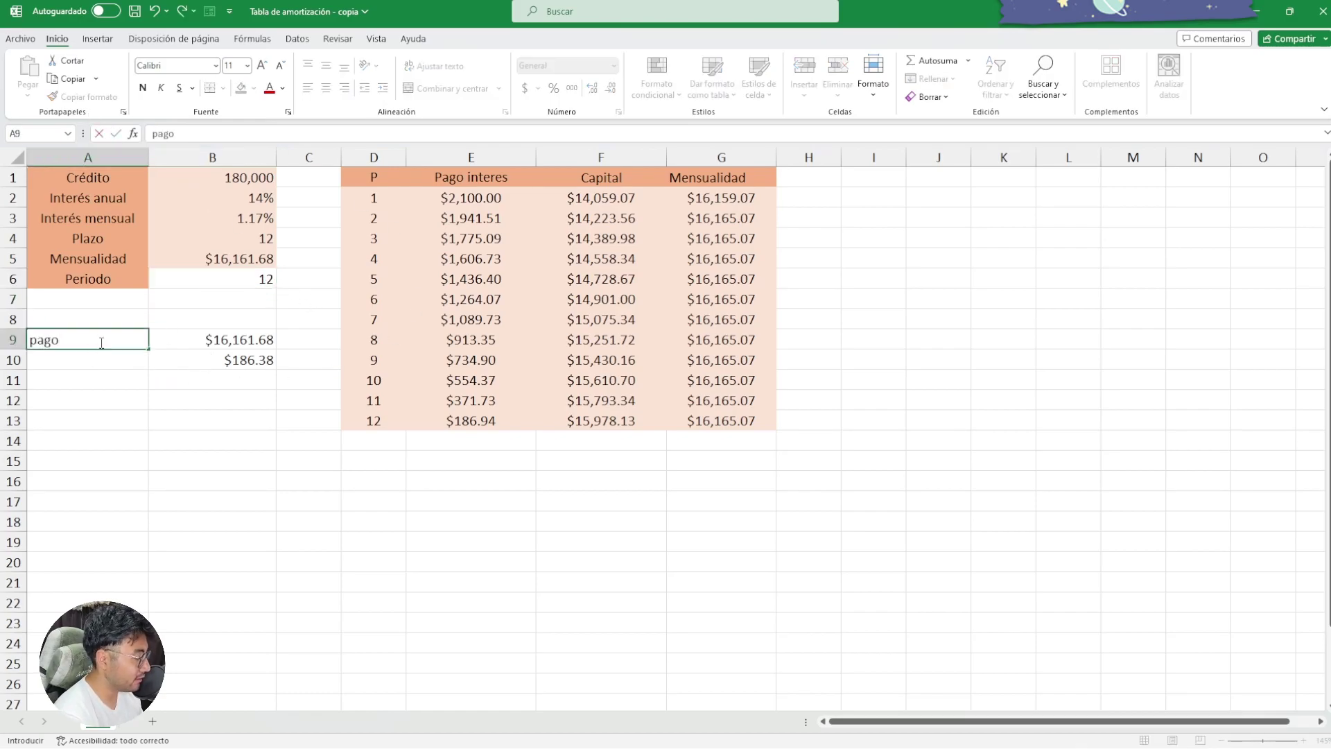
left_click(103, 373)
left_click(107, 361)
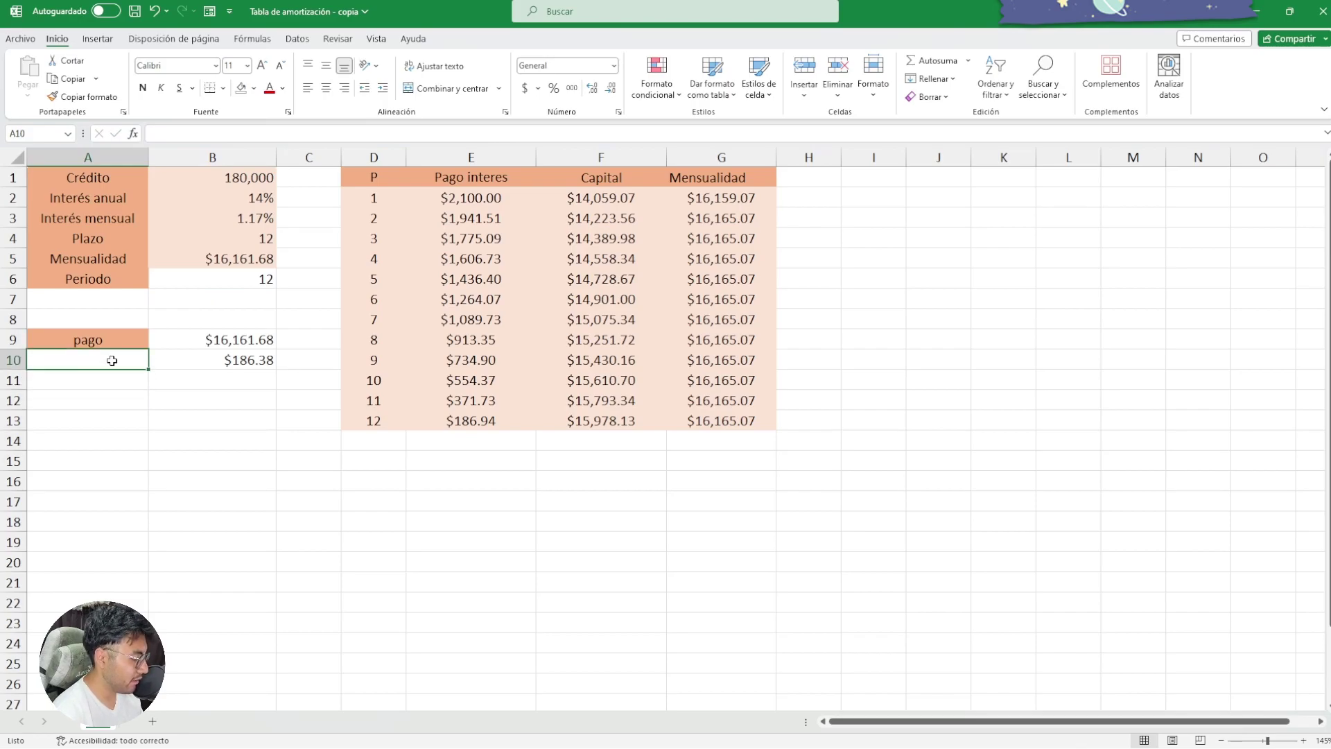
type("pago int")
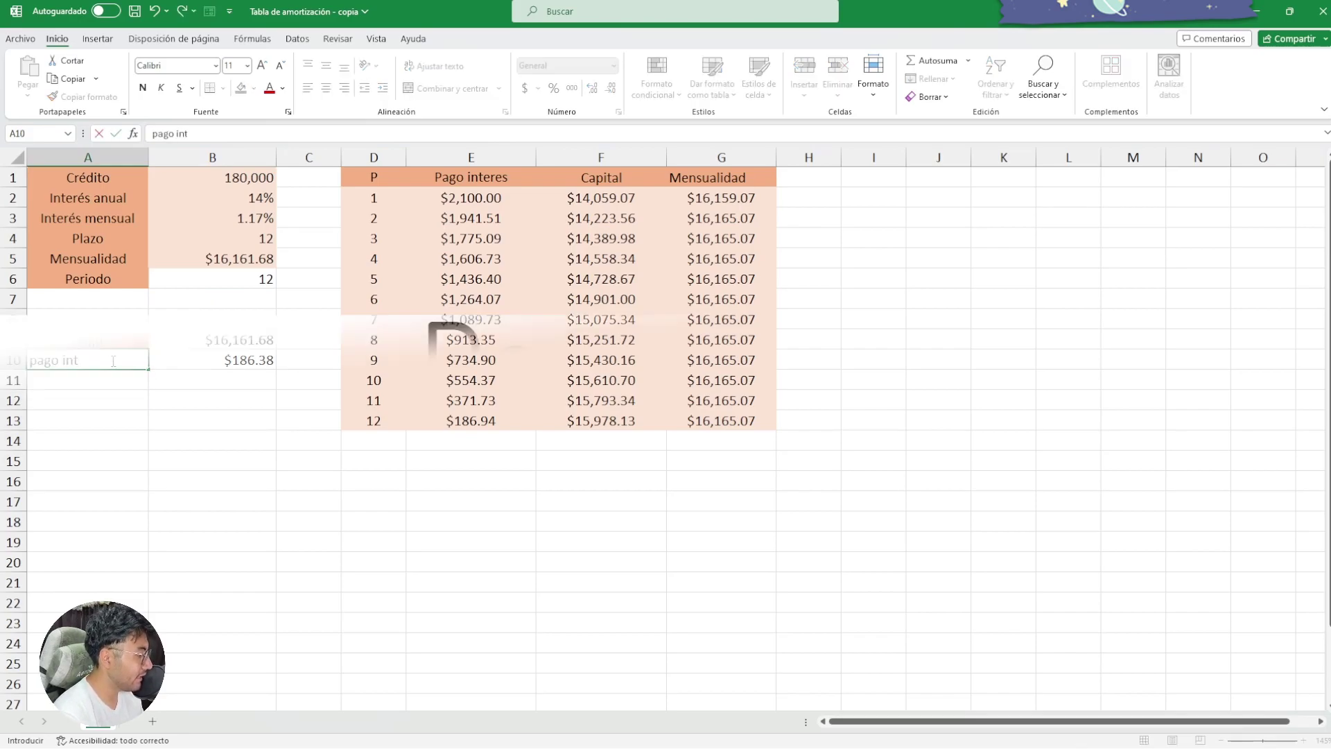
key("Return")
type("pag")
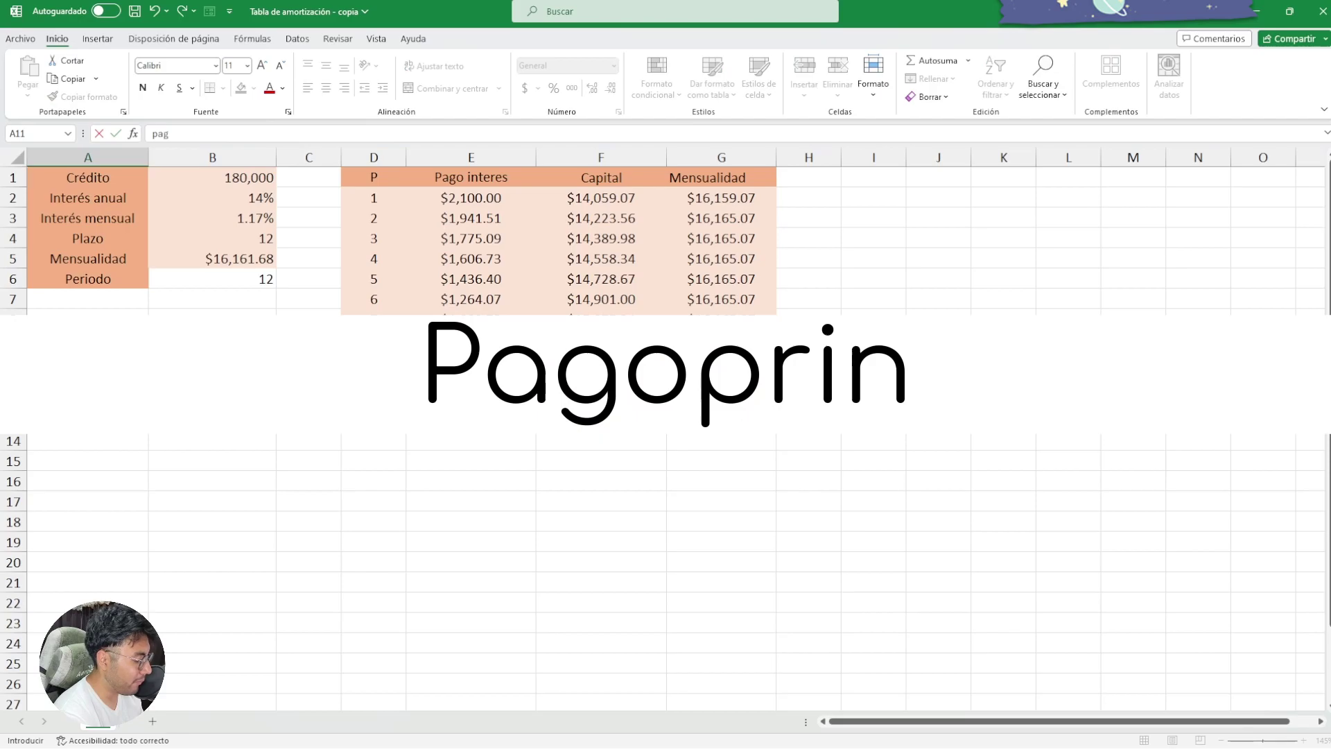
type("o prin")
key("Return")
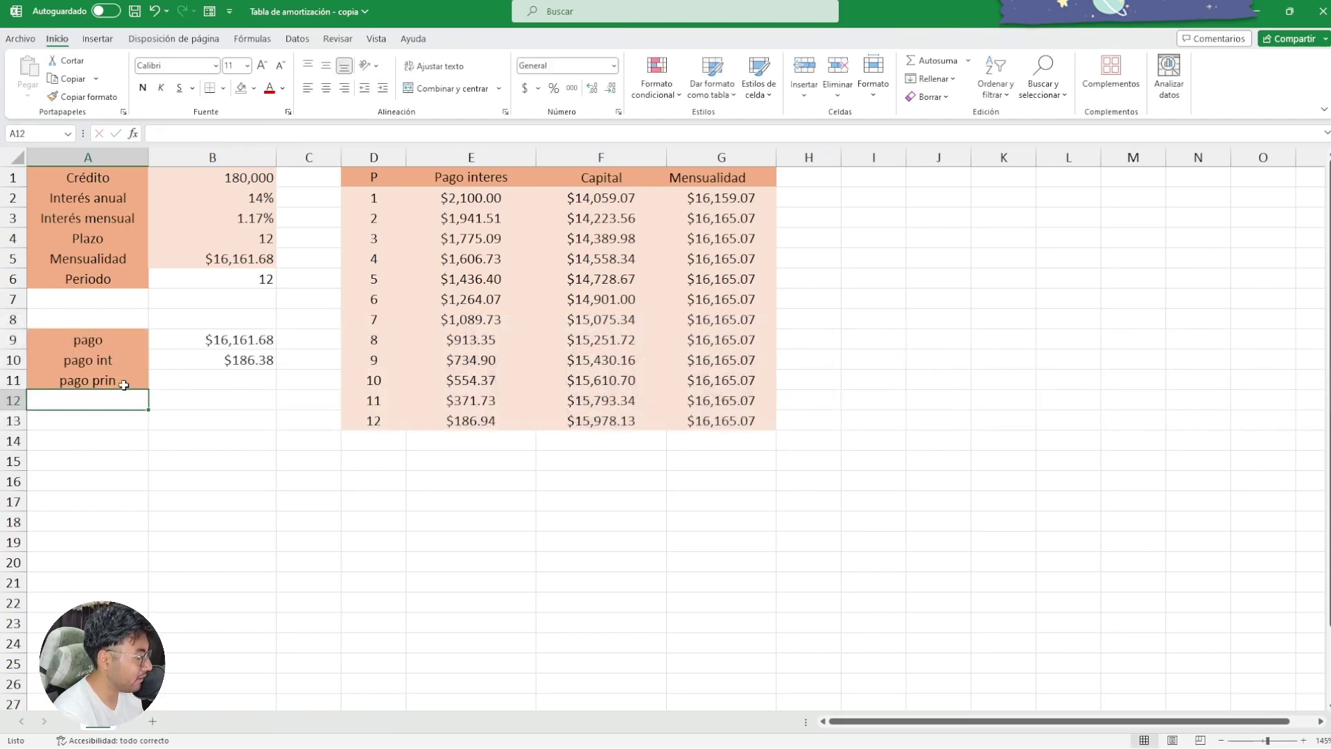
left_click(236, 379)
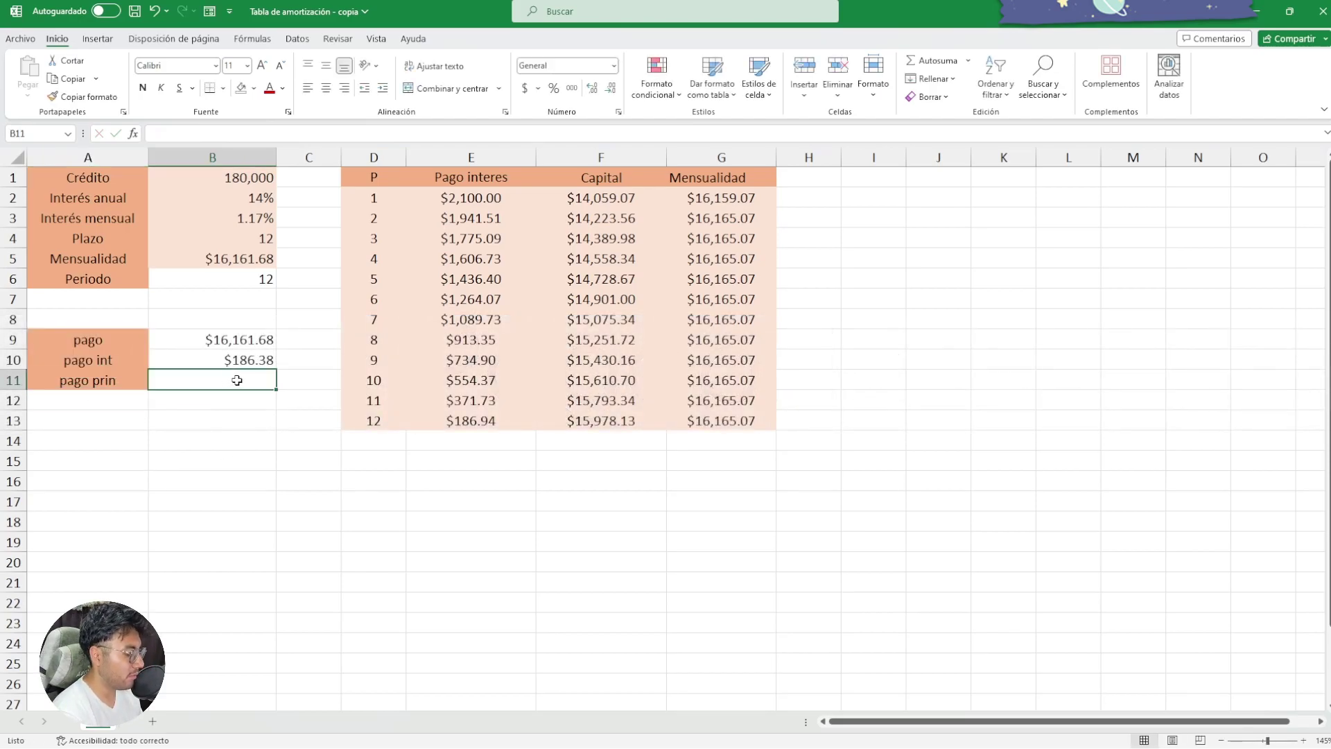
Step: Enter =PAGOPRIN(B3,B6,B4,-B1) in B11, giving $15,975.30 for period 12
type("=pagop")
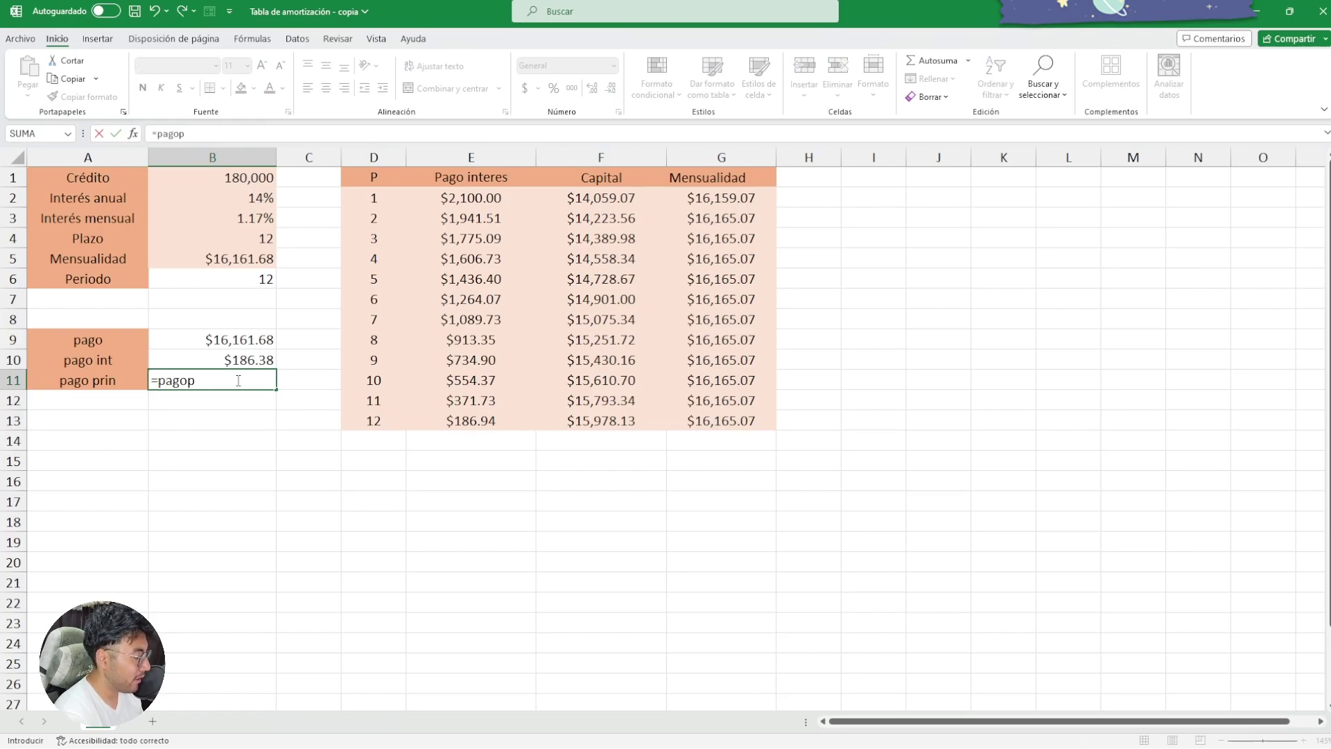
key("Tab")
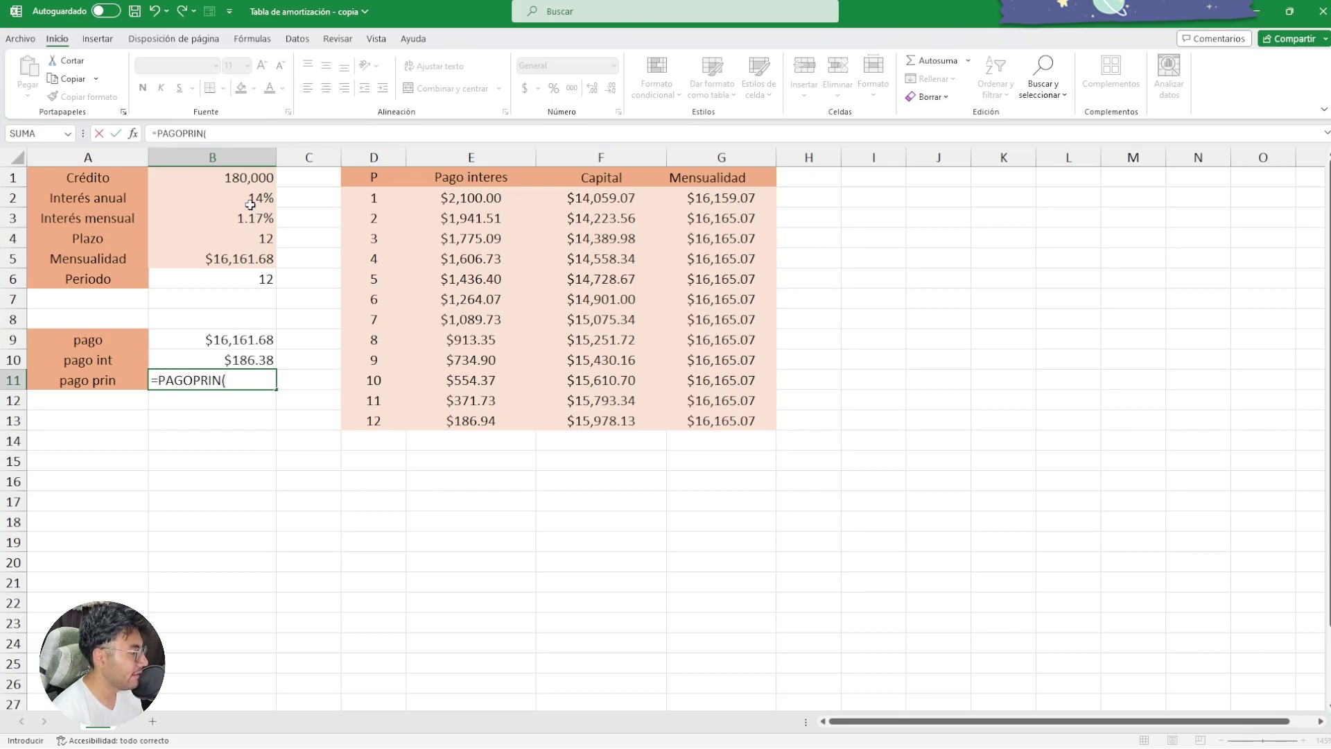
left_click(248, 223)
type(",")
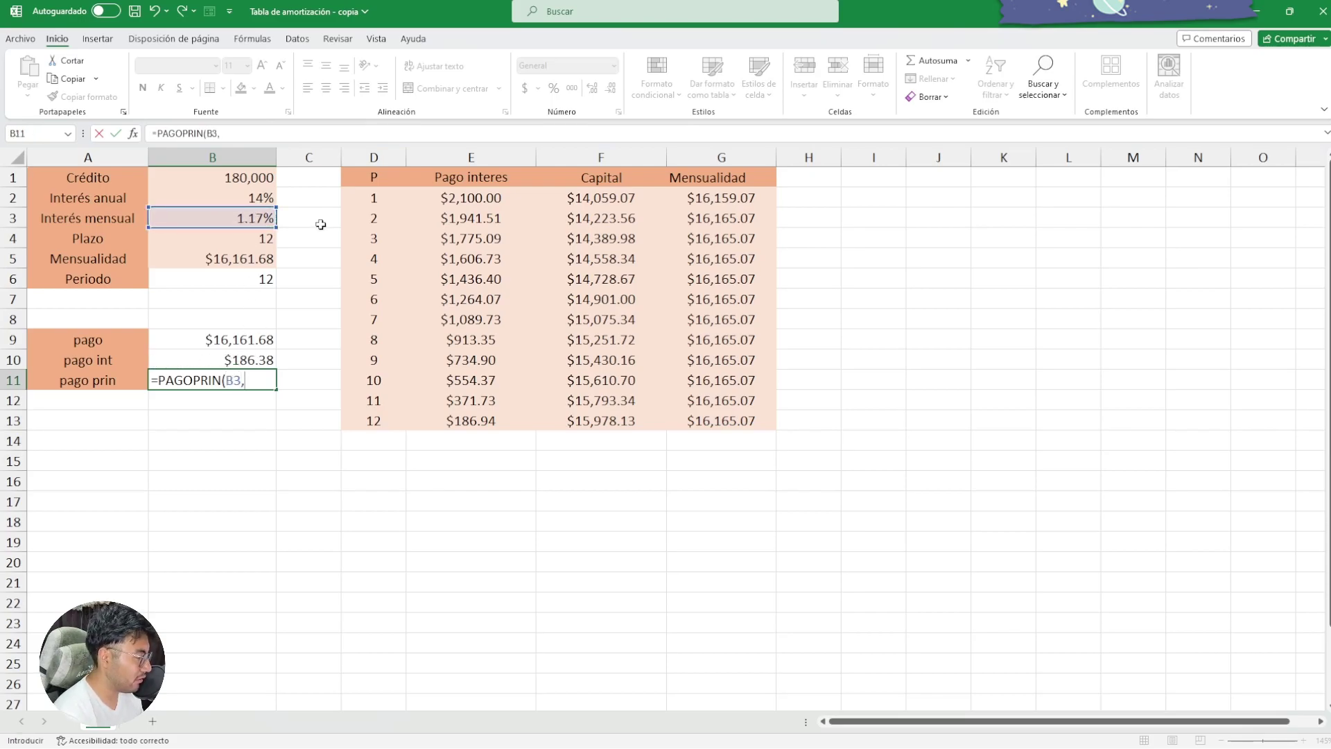
left_click(254, 282)
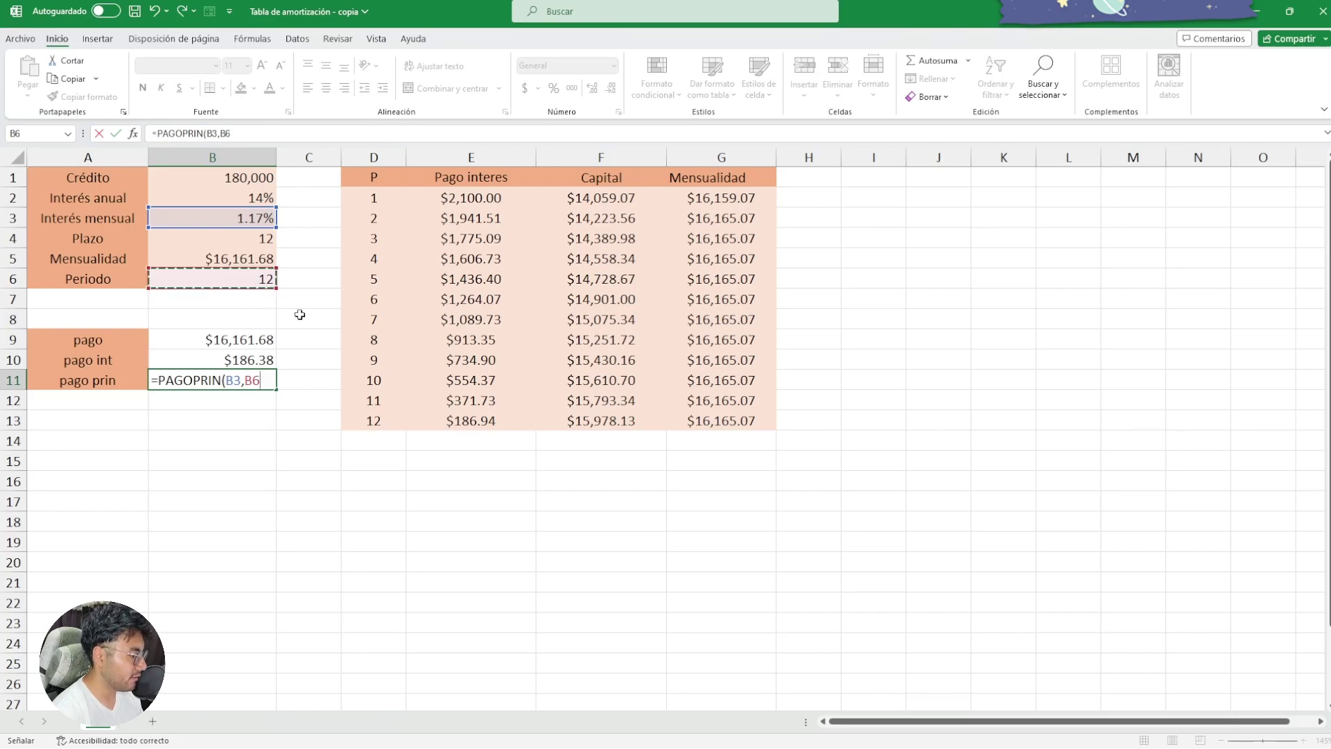
type(",")
left_click(244, 237)
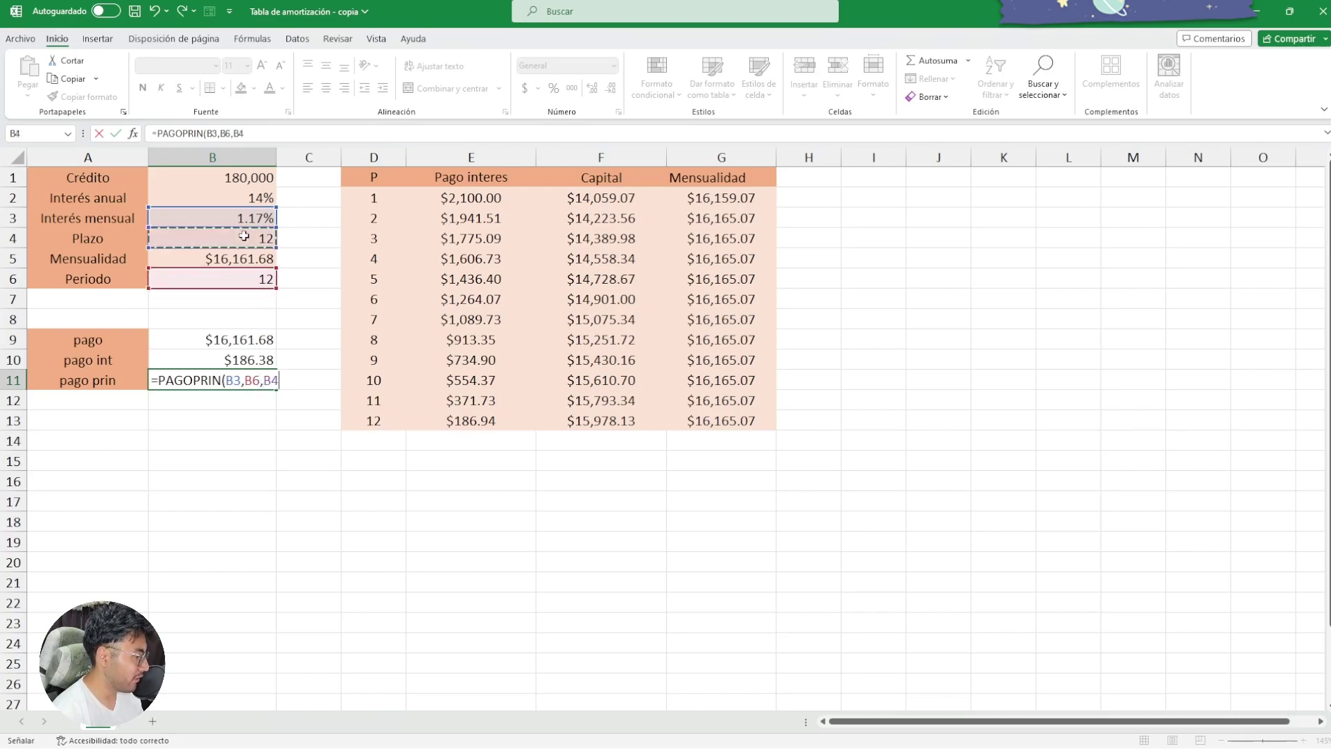
type(",-")
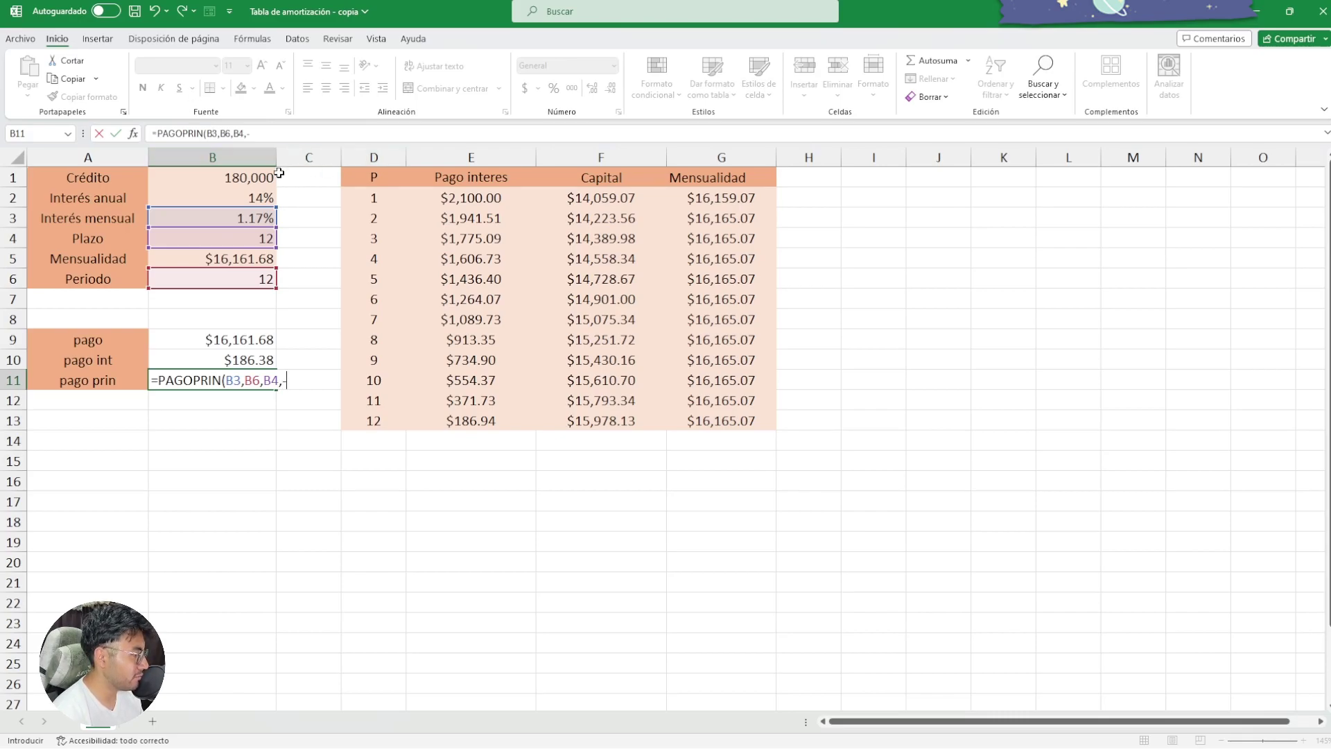
left_click(251, 180)
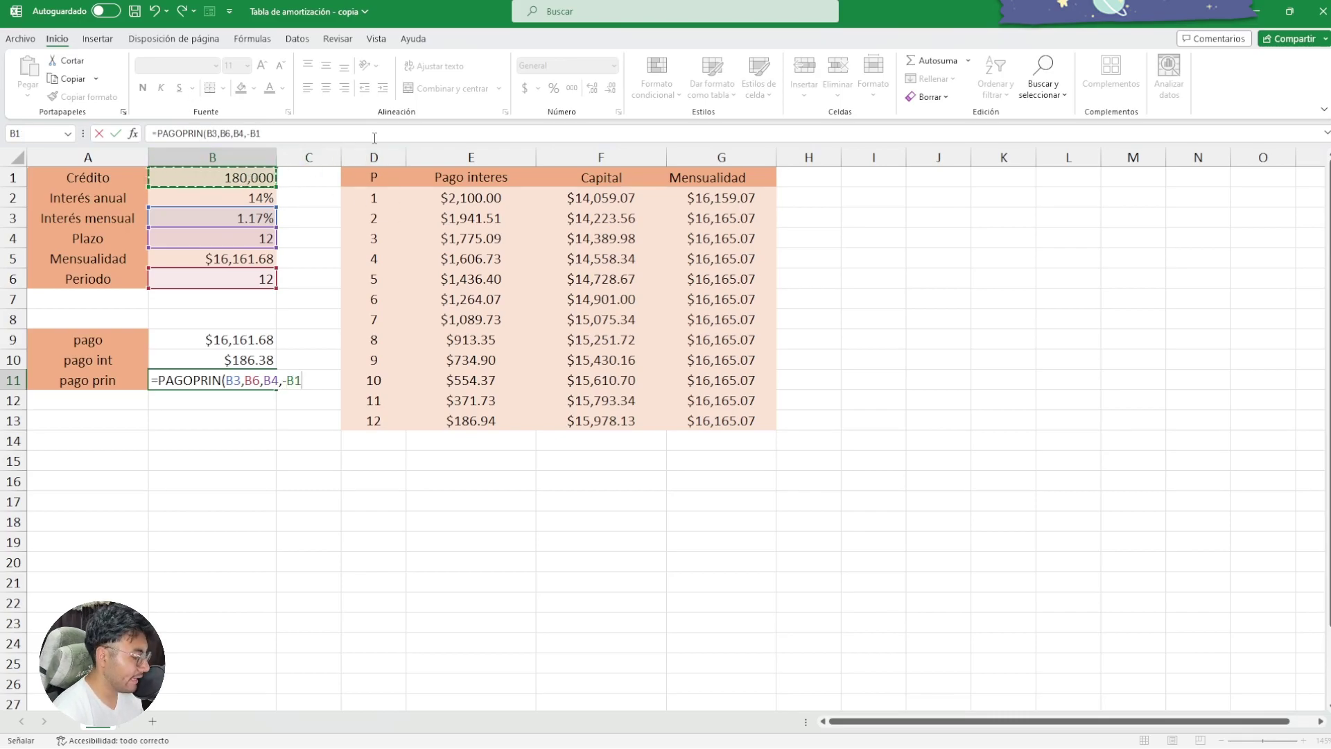
type(")")
key("Return")
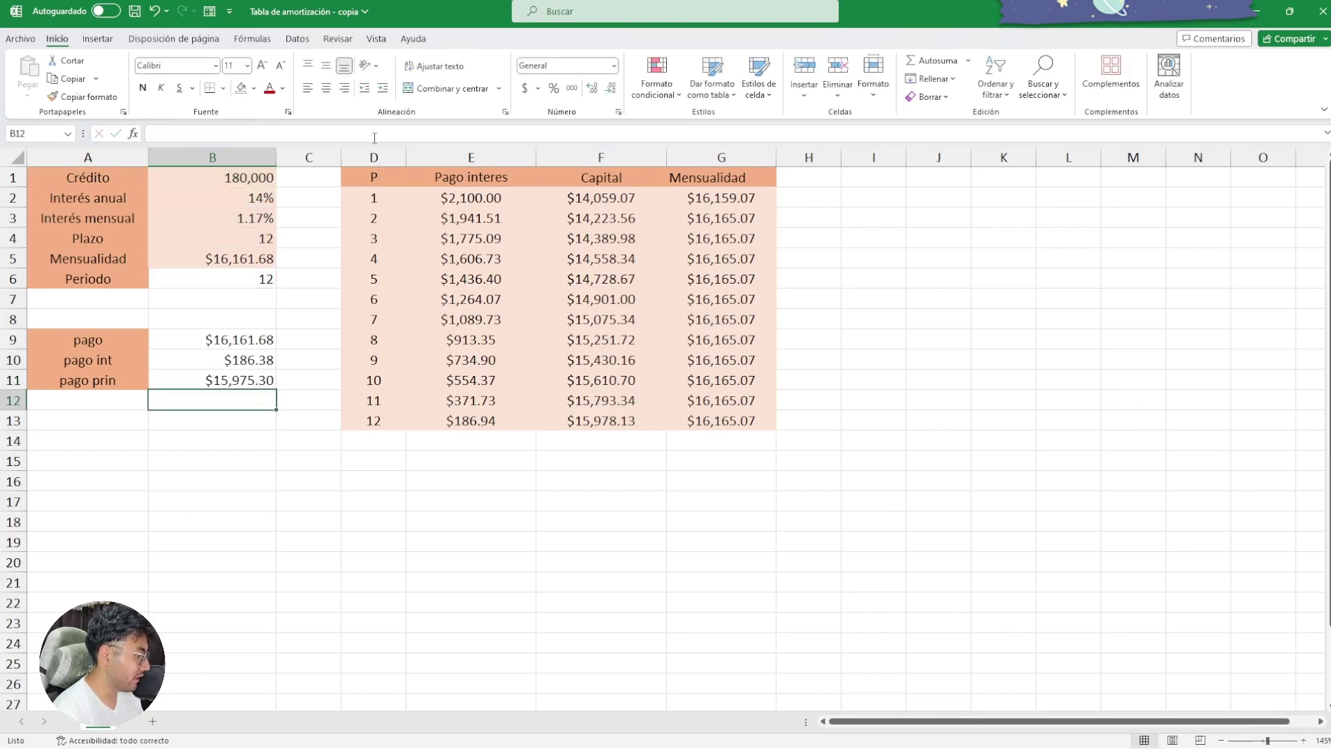
left_click(196, 380)
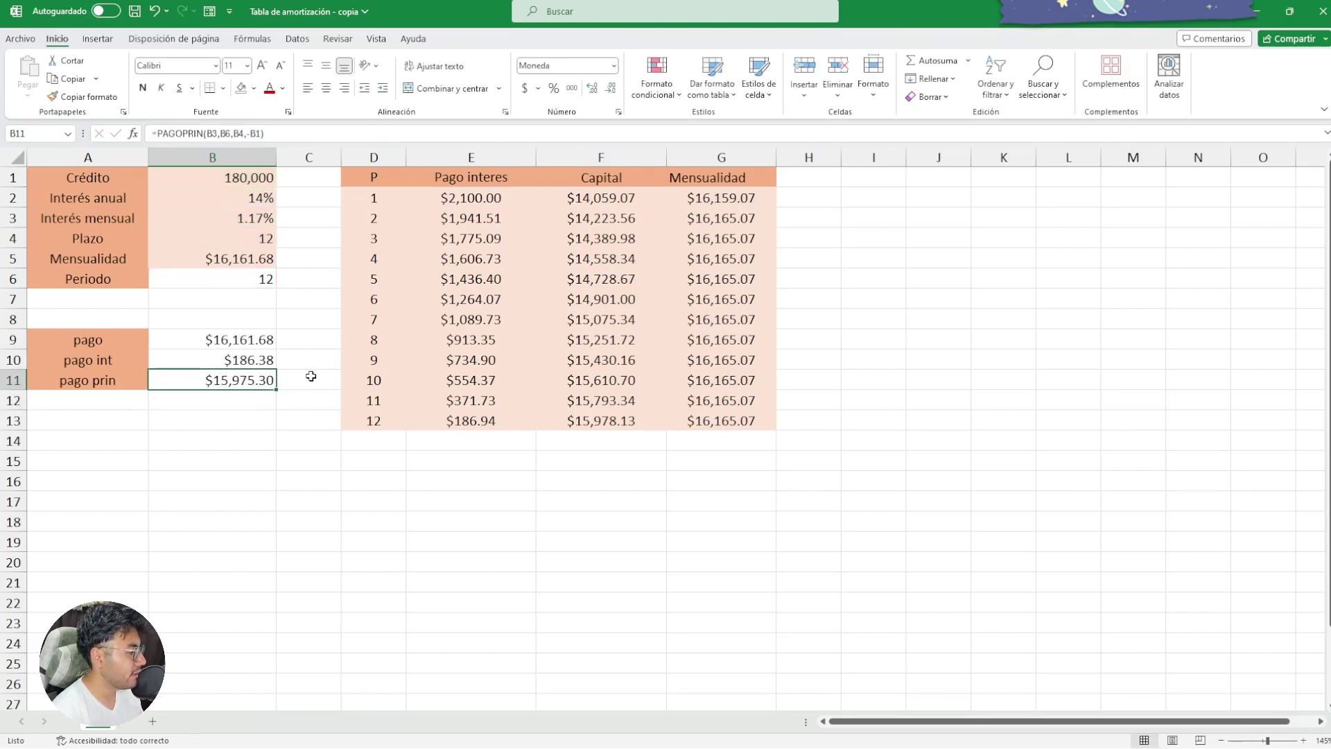
left_click(245, 281)
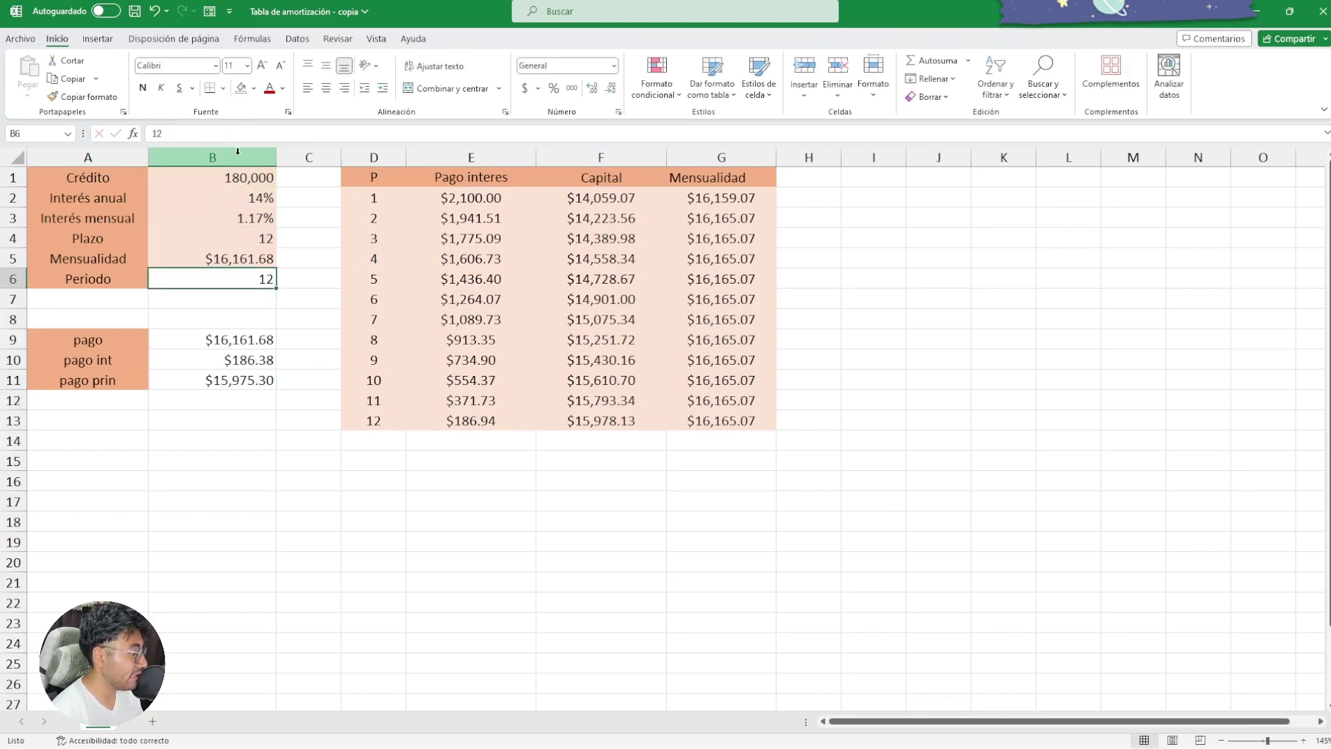
Step: Step Periodo in B6 through 1 and 5 to 10, giving pago int $552.71, pago prin $15,608.97
left_click(208, 134)
left_click_drag(208, 134, 141, 142)
type("1")
key("Return")
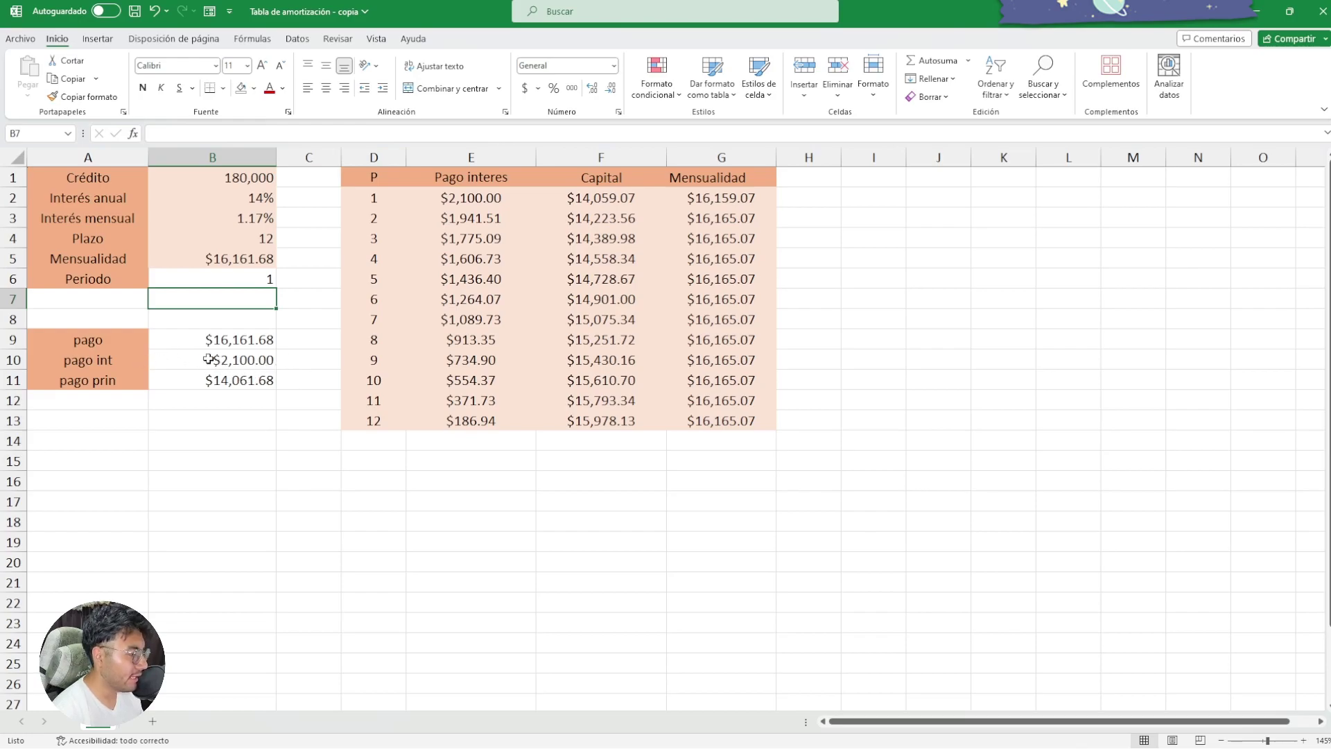
double_click(269, 277)
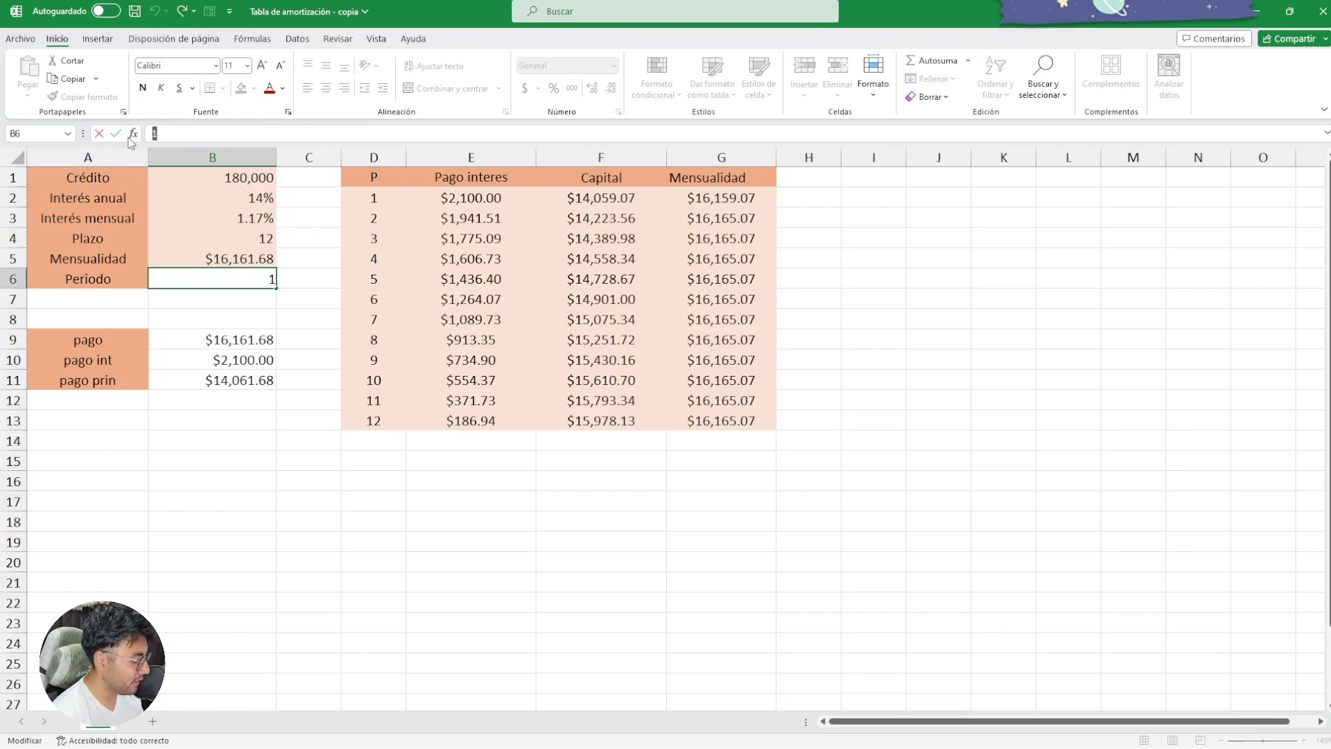
type("5")
key("Return")
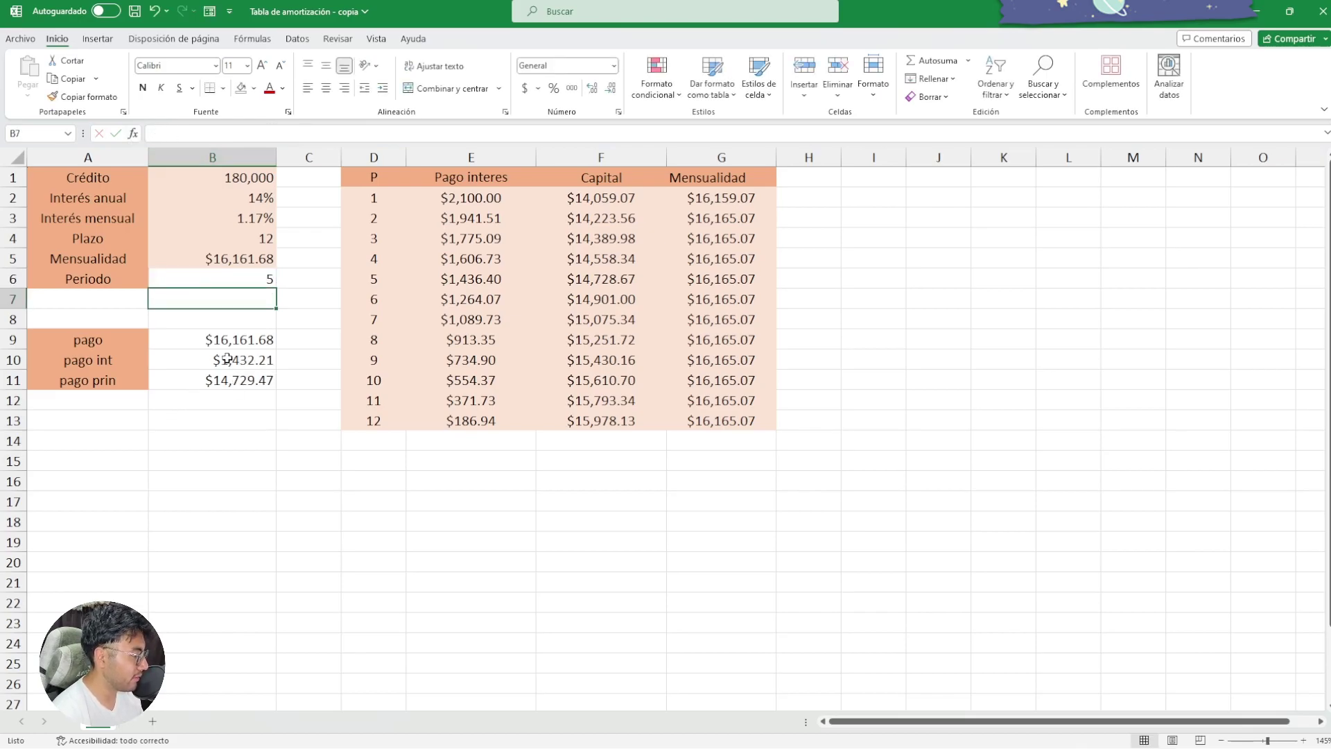
left_click(188, 132)
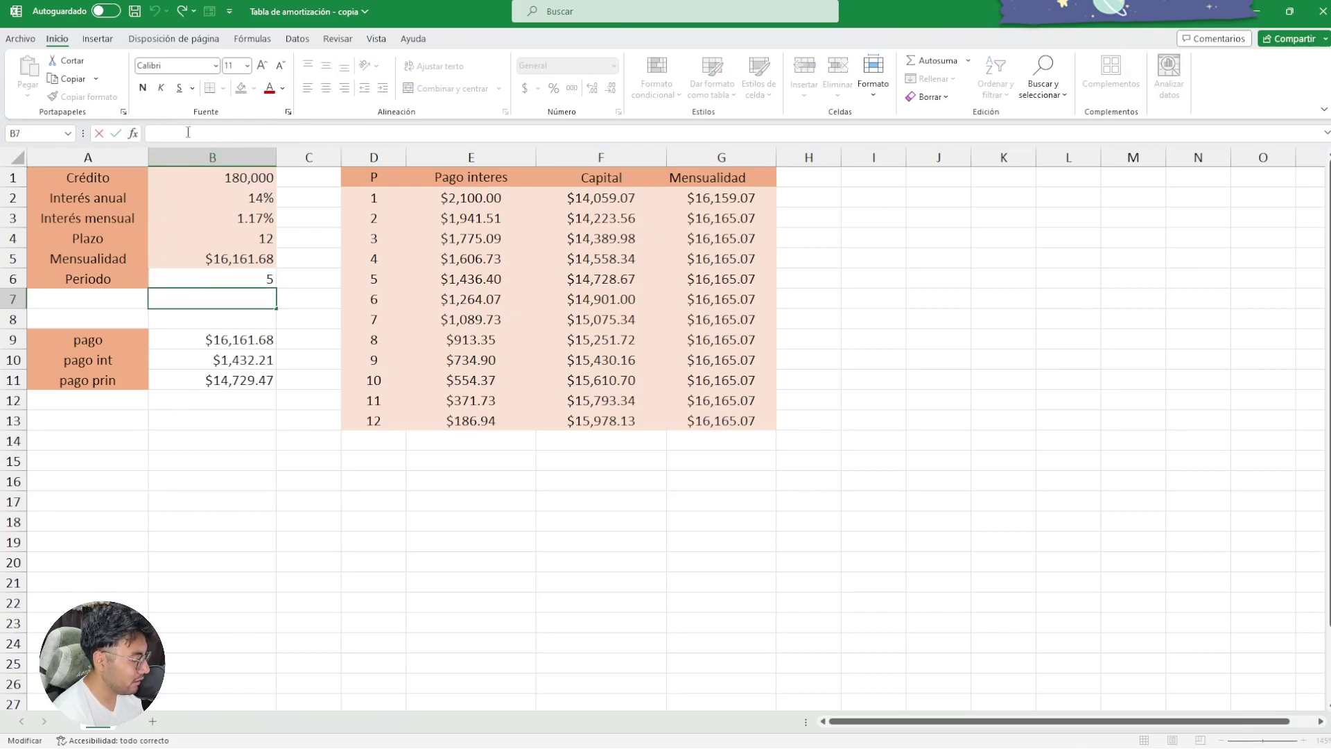
left_click(188, 277)
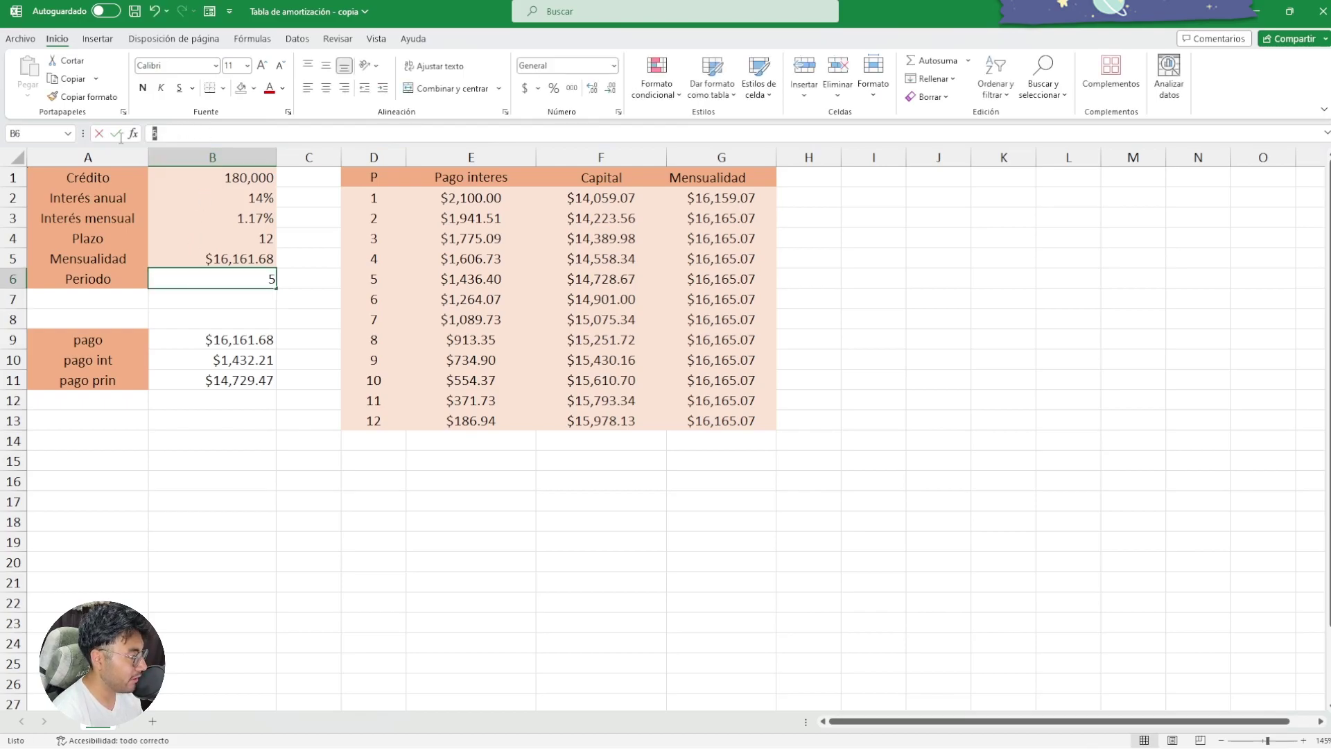
type("10")
key("Return")
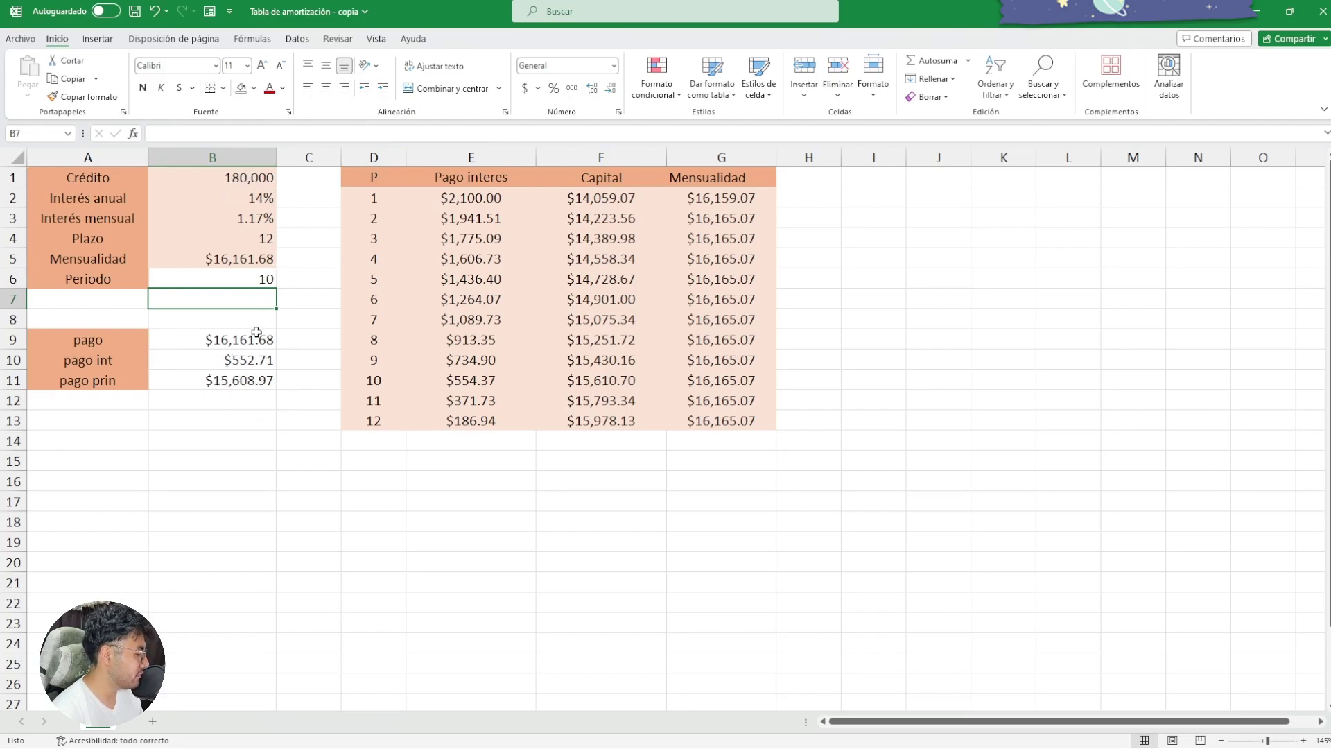
left_click(243, 501)
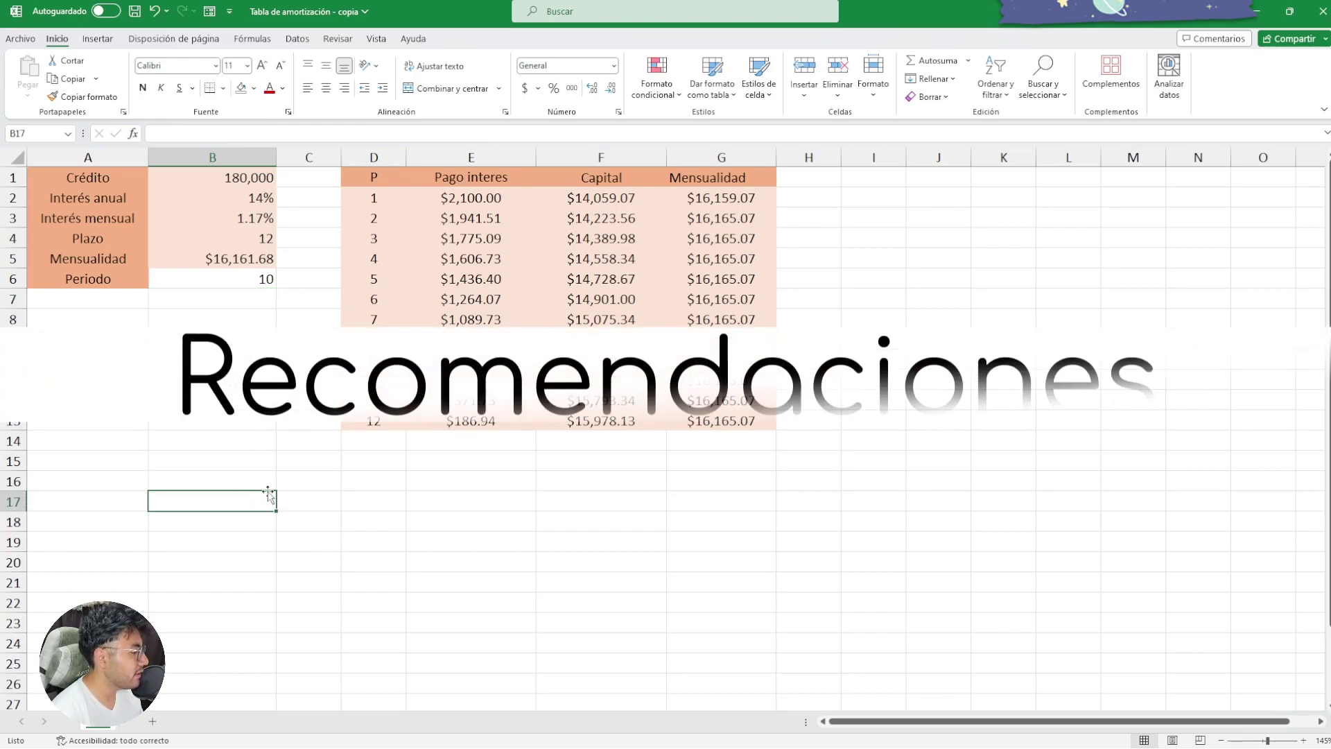
left_click(201, 420)
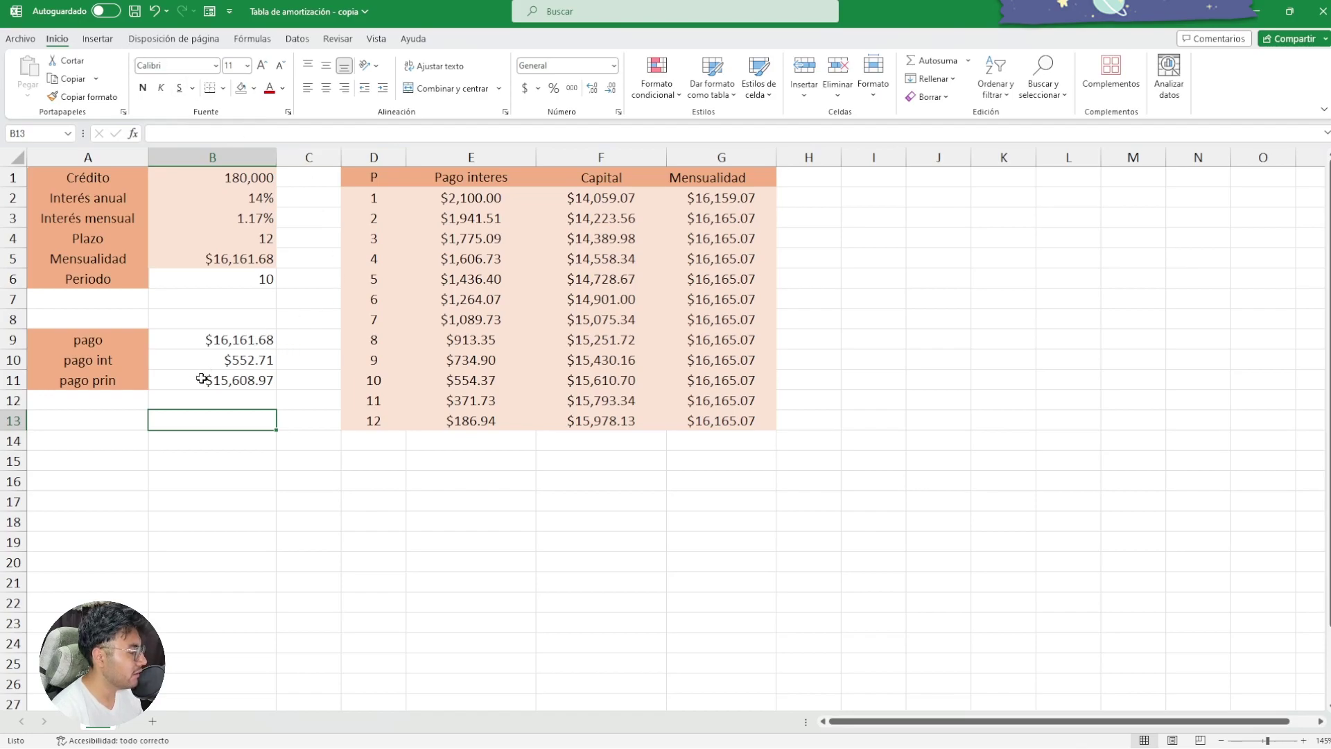
left_click(229, 380)
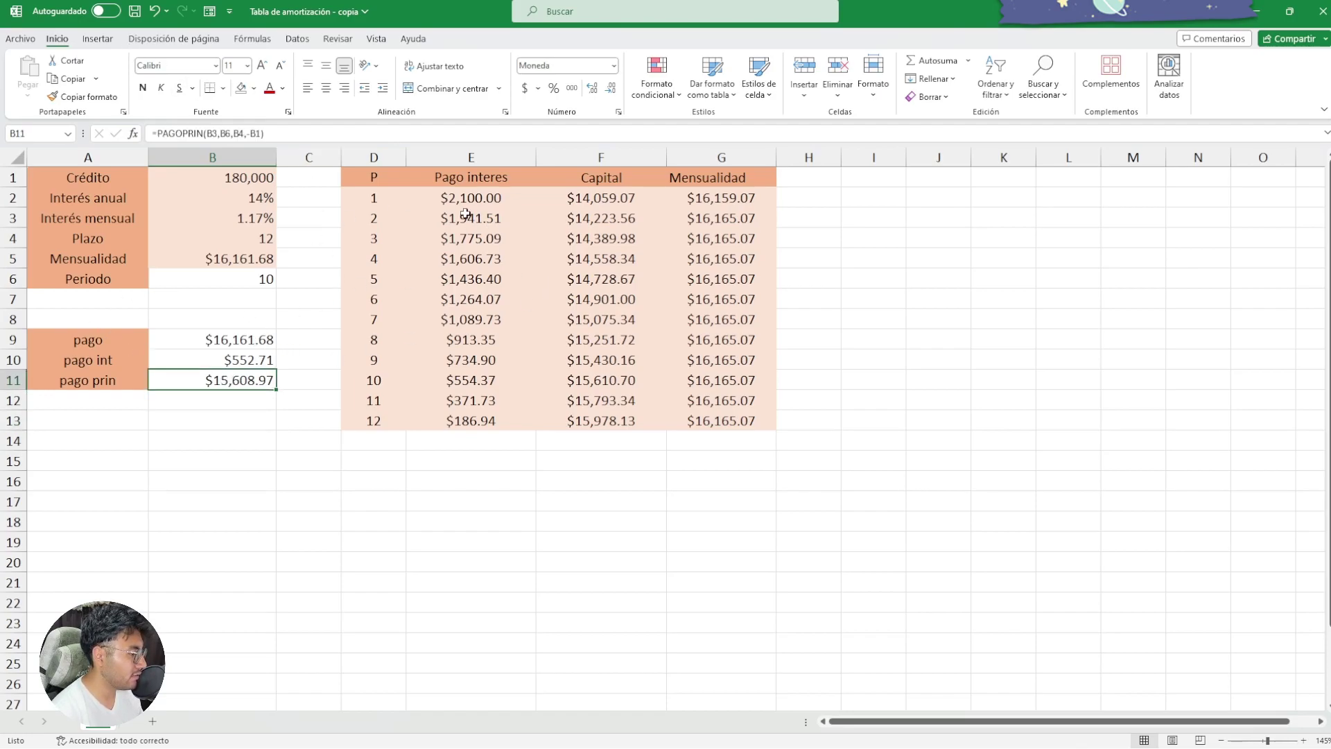
left_click(499, 219)
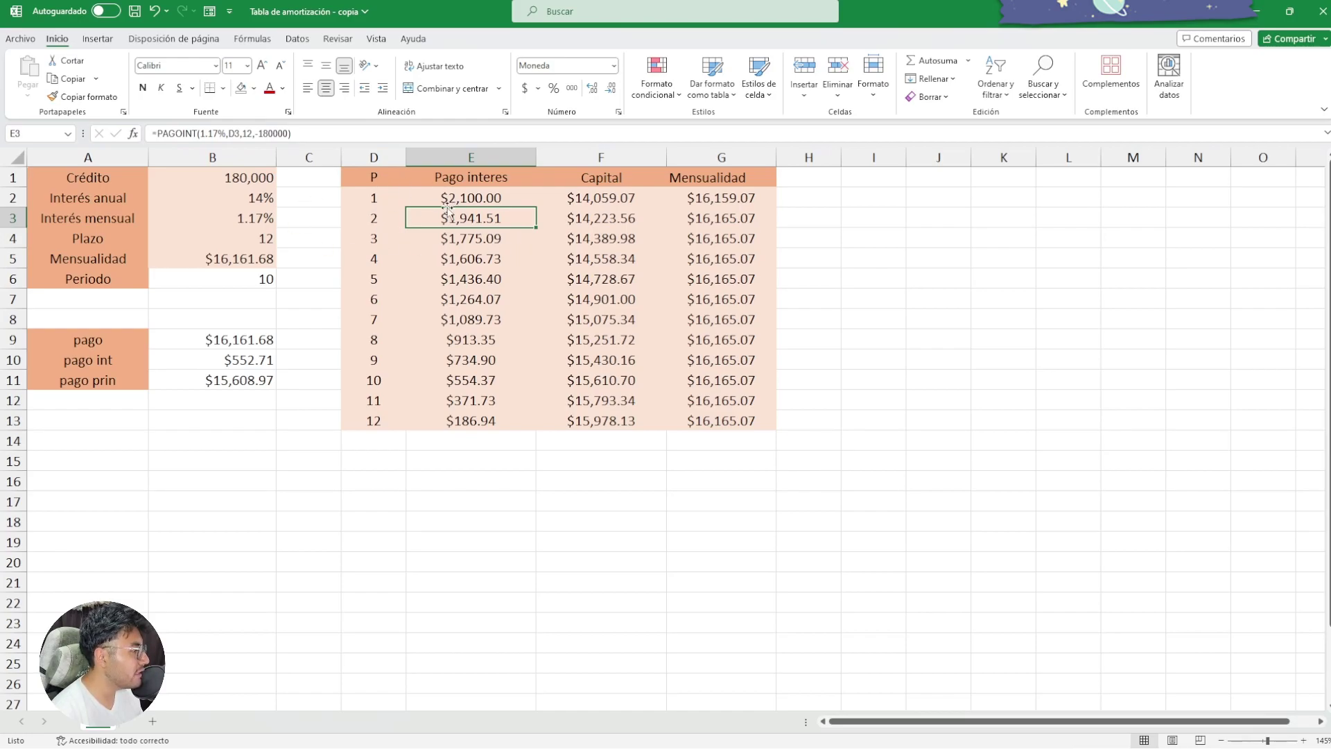
left_click(223, 380)
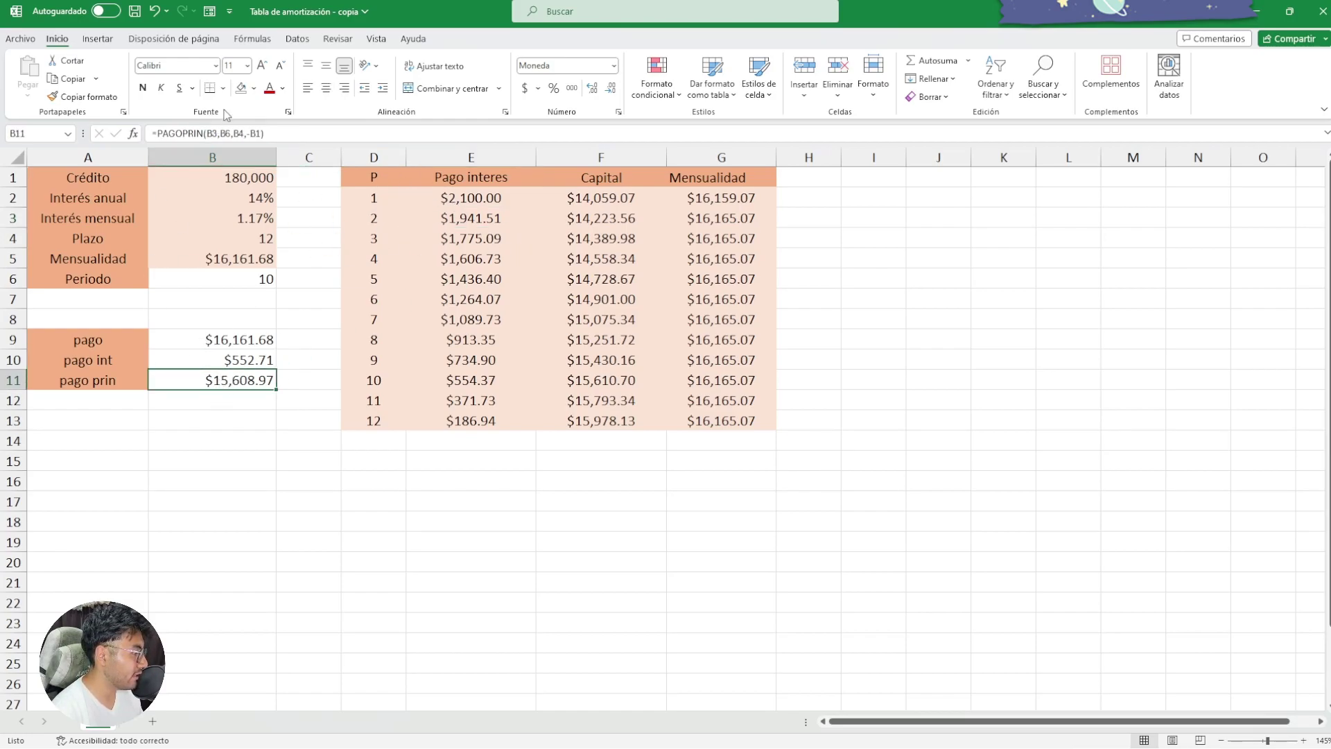
left_click(471, 220)
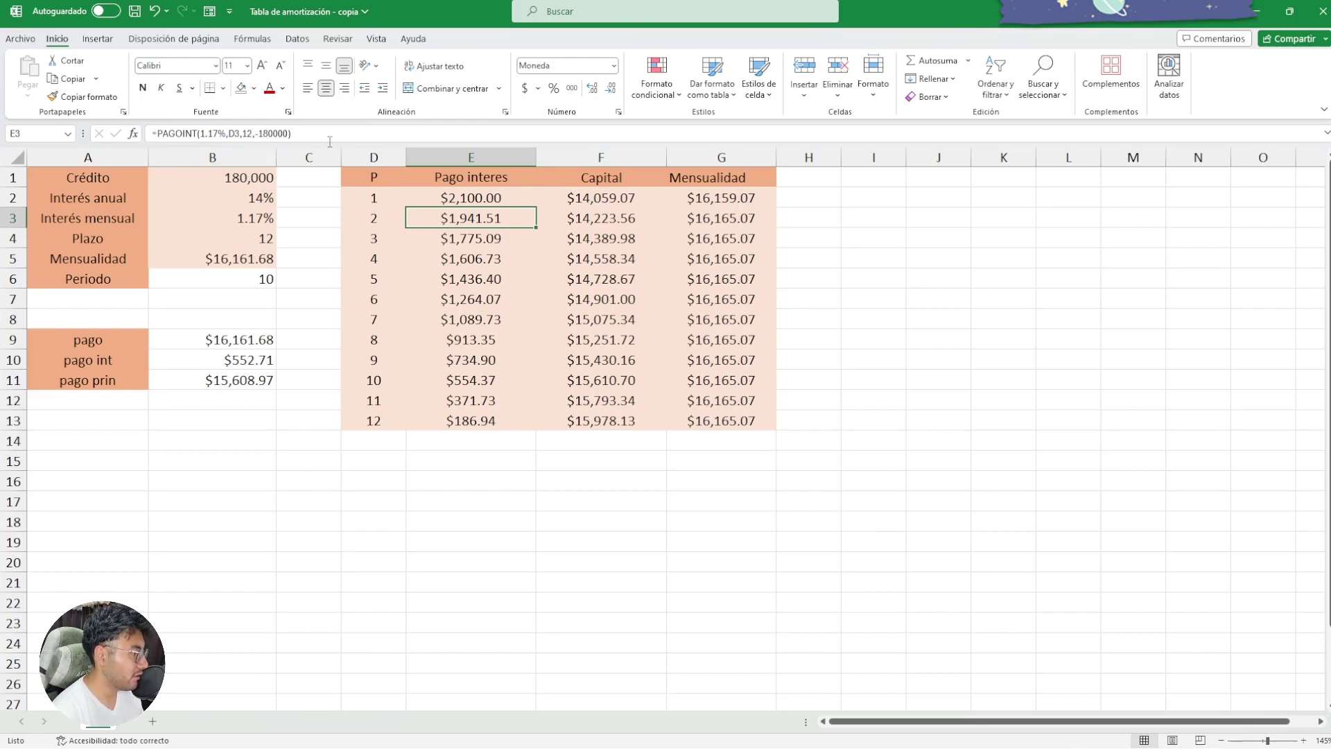
left_click_drag(478, 281, 509, 385)
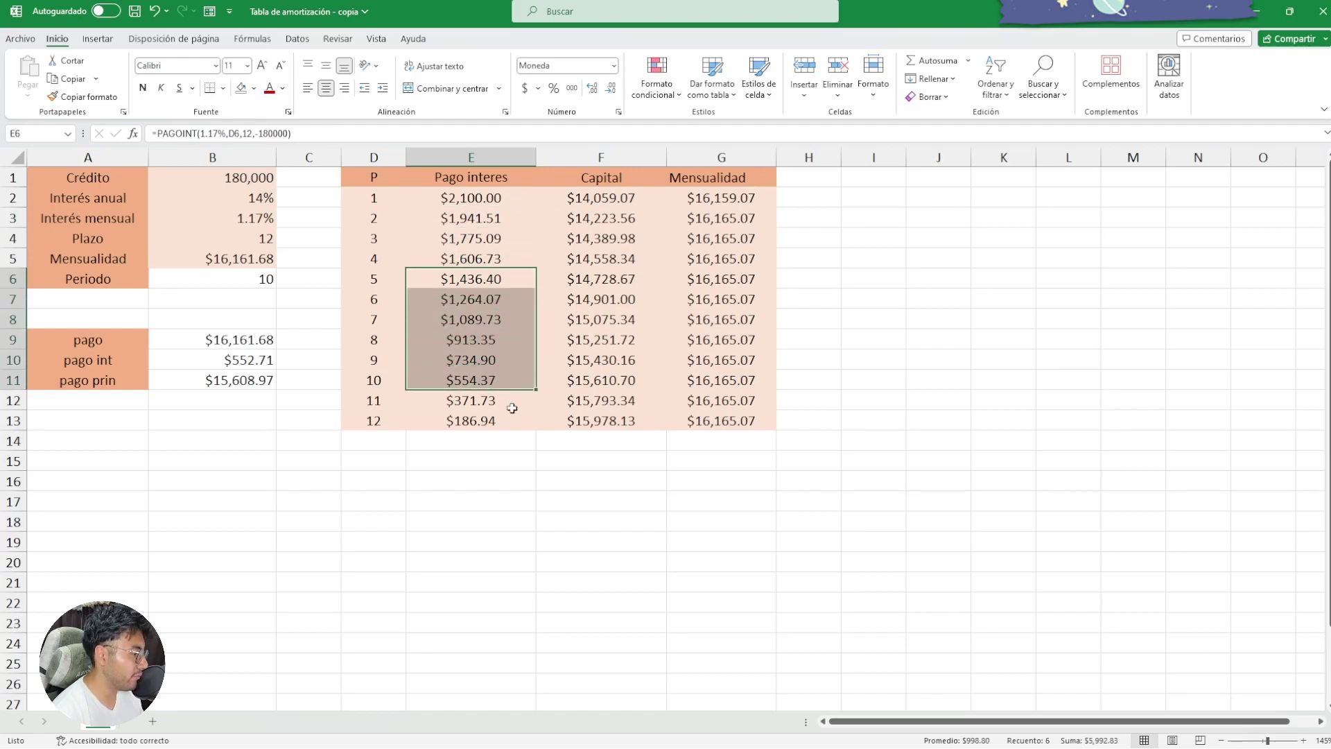
left_click(431, 475)
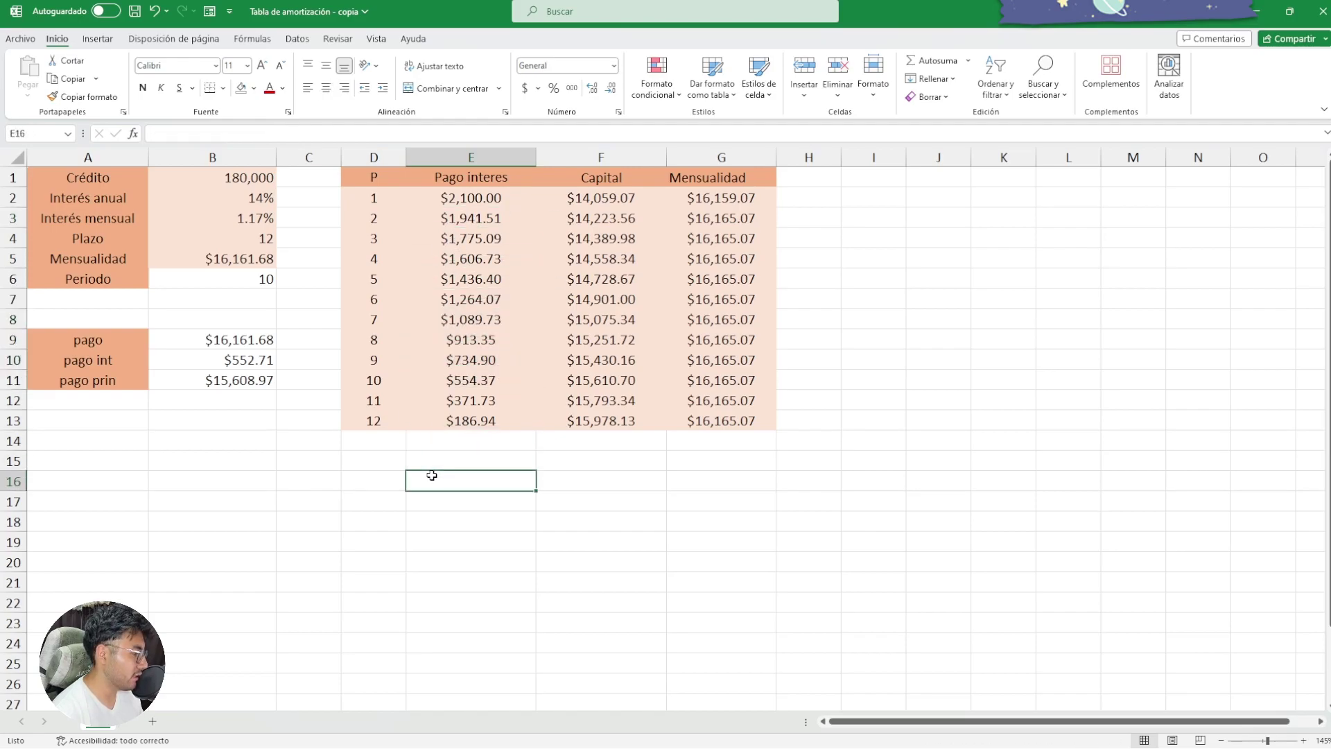
left_click(467, 200)
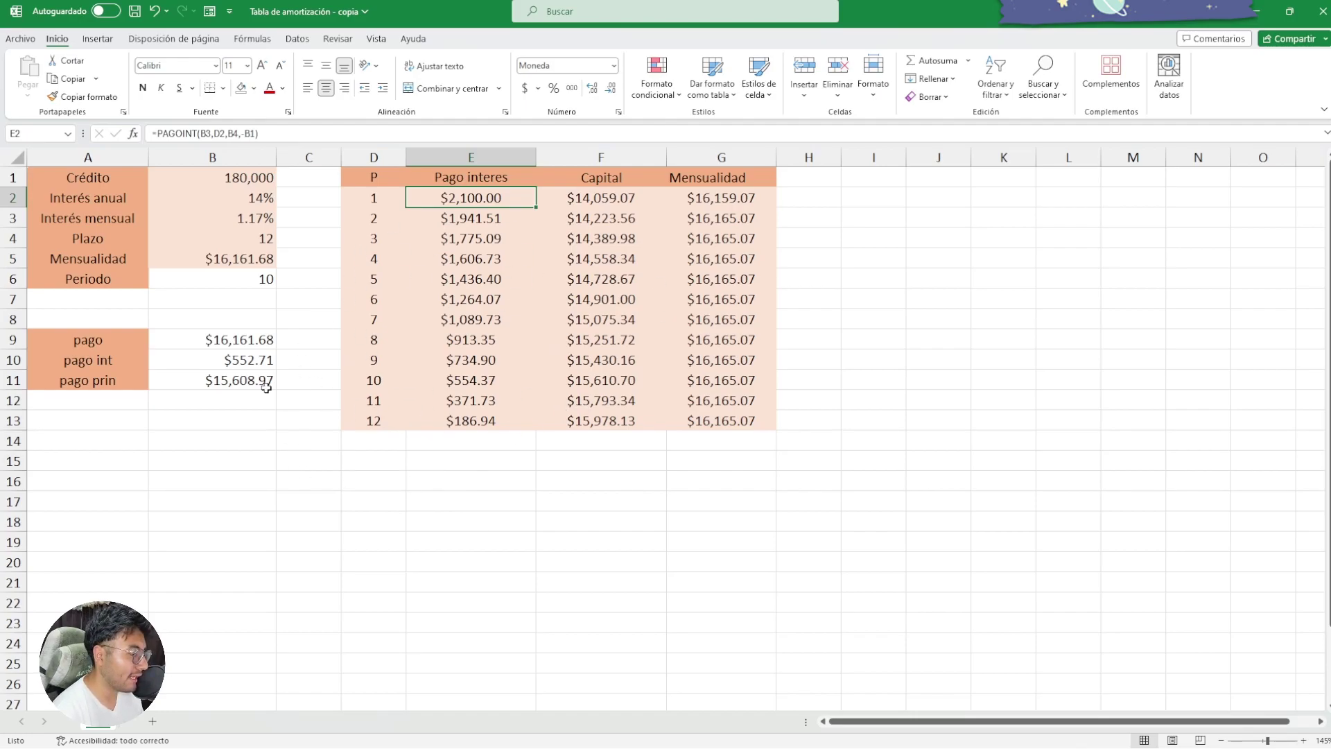
left_click(397, 477)
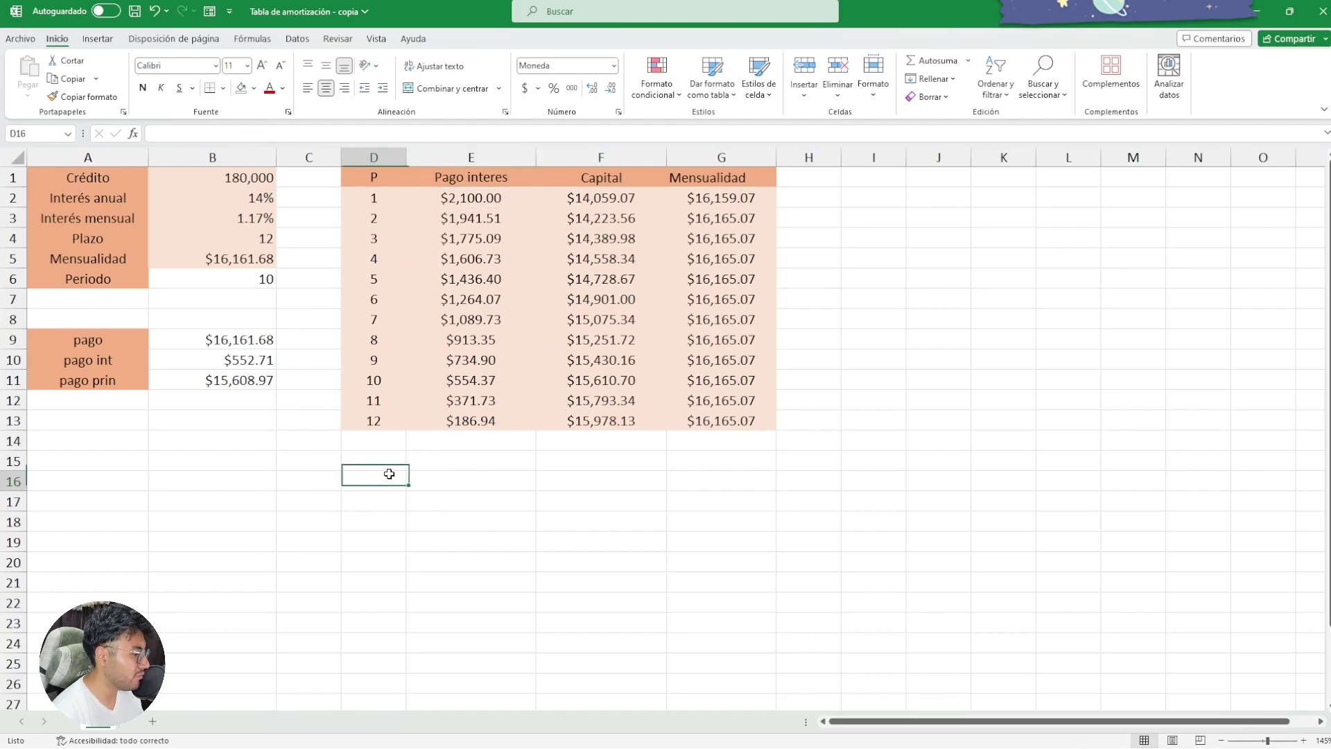
left_click(476, 219)
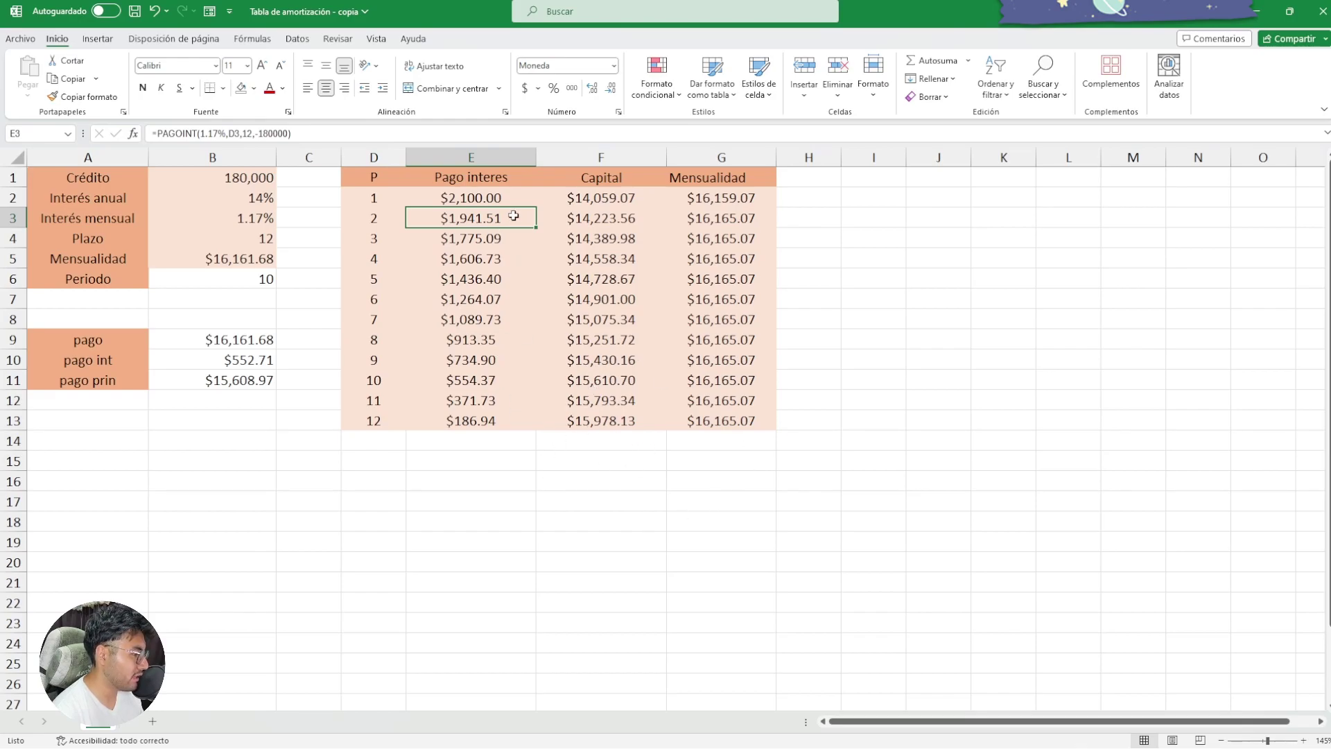
left_click(487, 198)
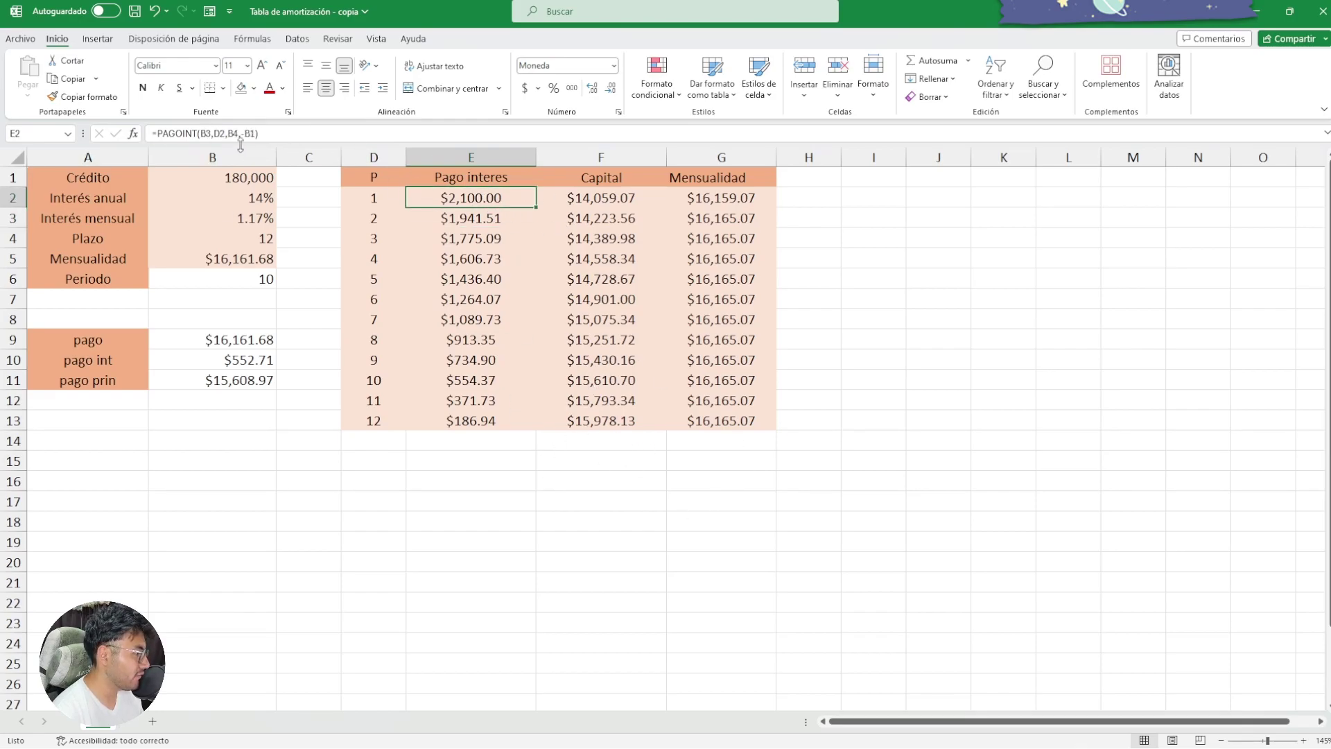
left_click(372, 530)
left_click_drag(468, 277, 588, 416)
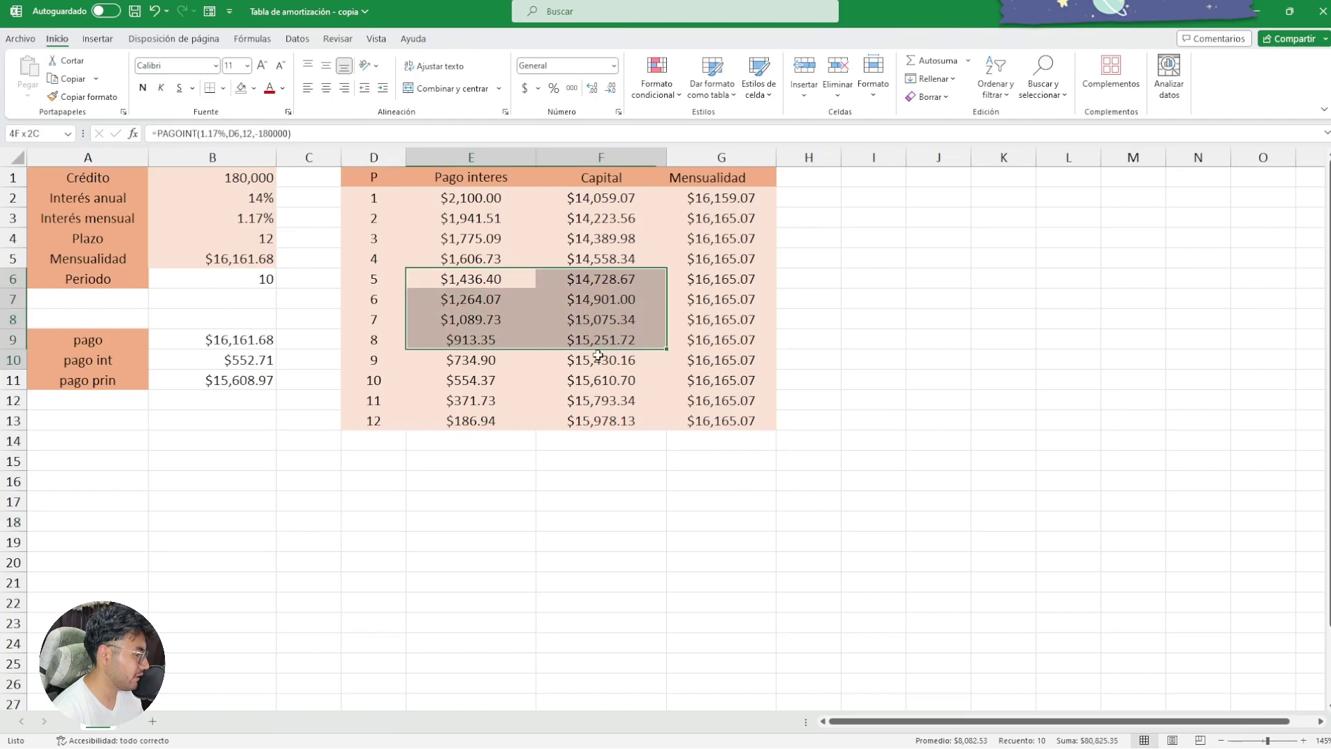
left_click(338, 538)
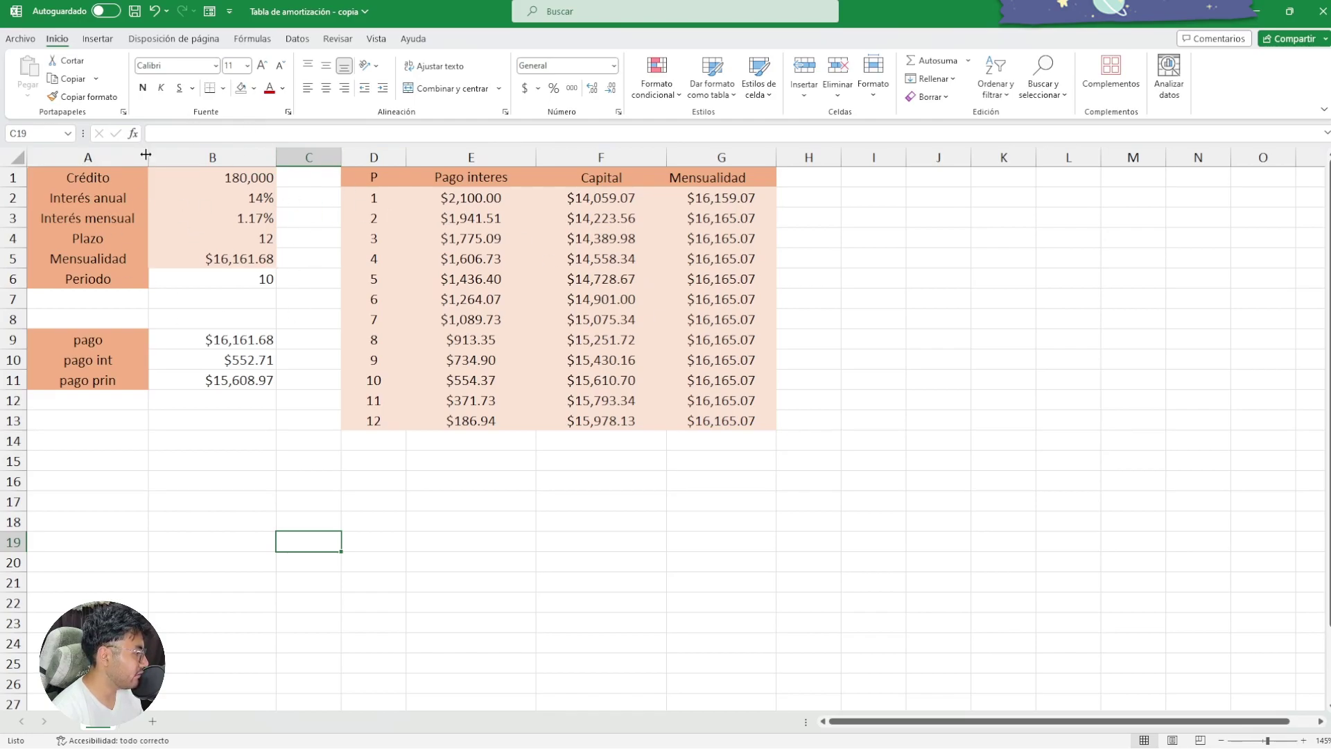
left_click_drag(108, 184, 704, 419)
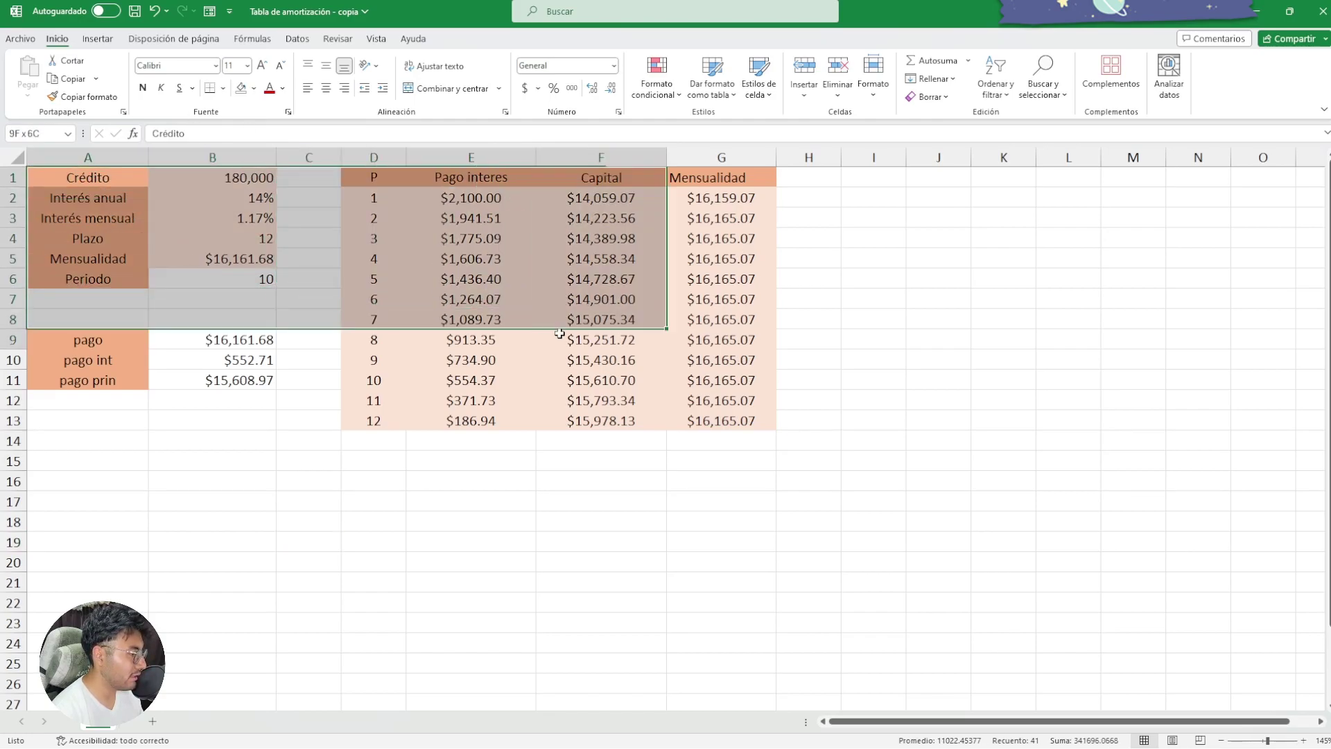
left_click(459, 558)
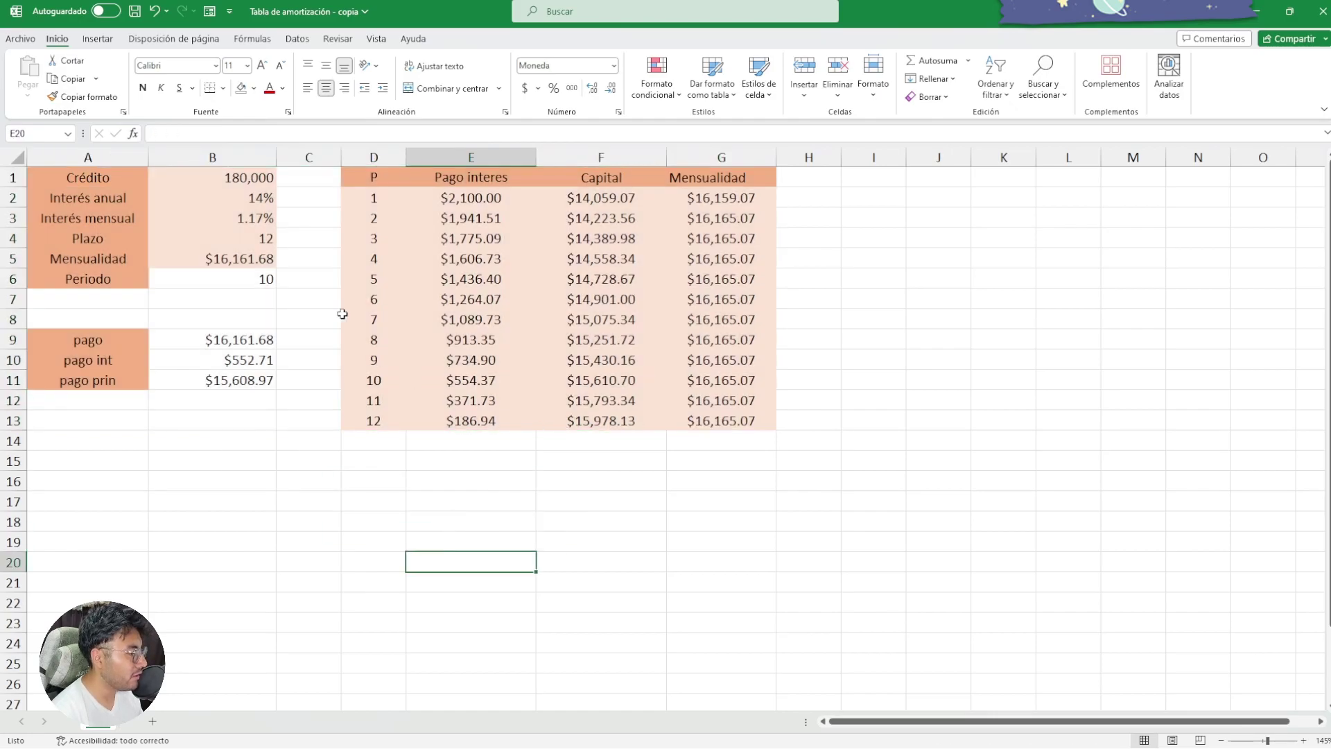